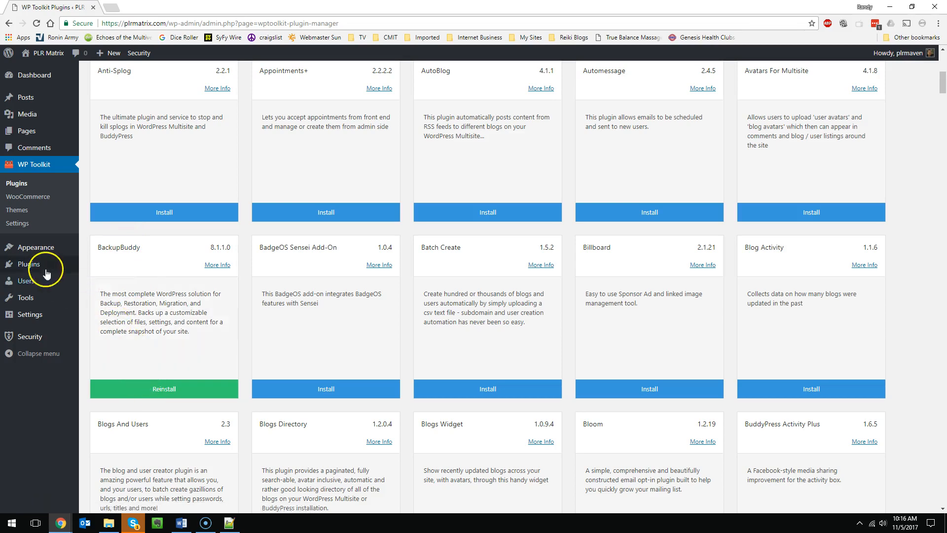
Activate the installed BackupBuddy plugin and open its Quick Setup Wizard
{"action": "mouse_move", "coordinate": [46, 265]}
{"action": "left_click", "coordinate": [129, 267]}
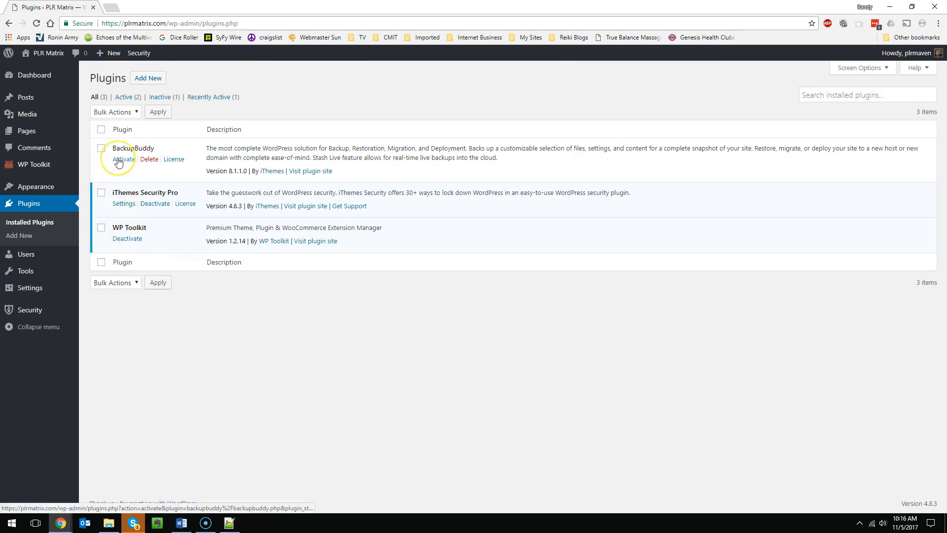
{"action": "left_click", "coordinate": [118, 159]}
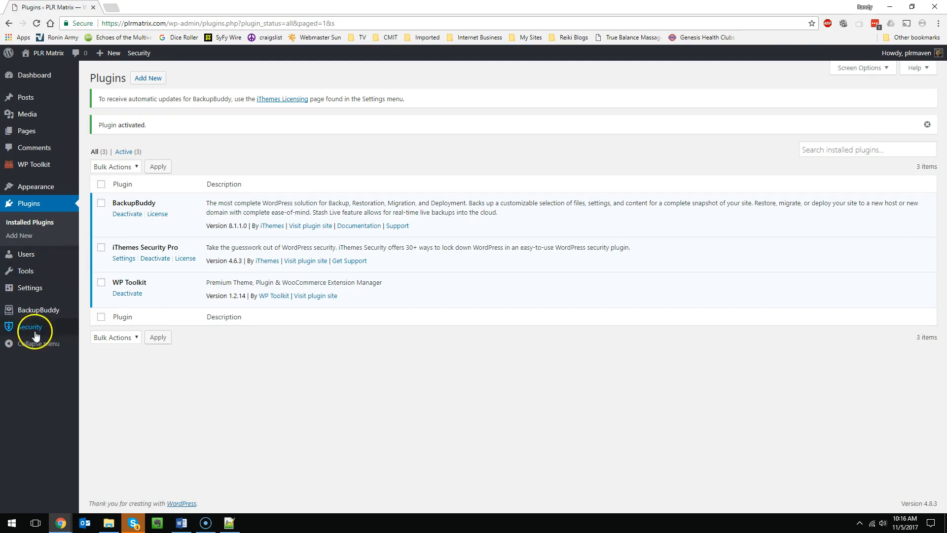
{"action": "mouse_move", "coordinate": [39, 310]}
{"action": "left_click", "coordinate": [91, 312]}
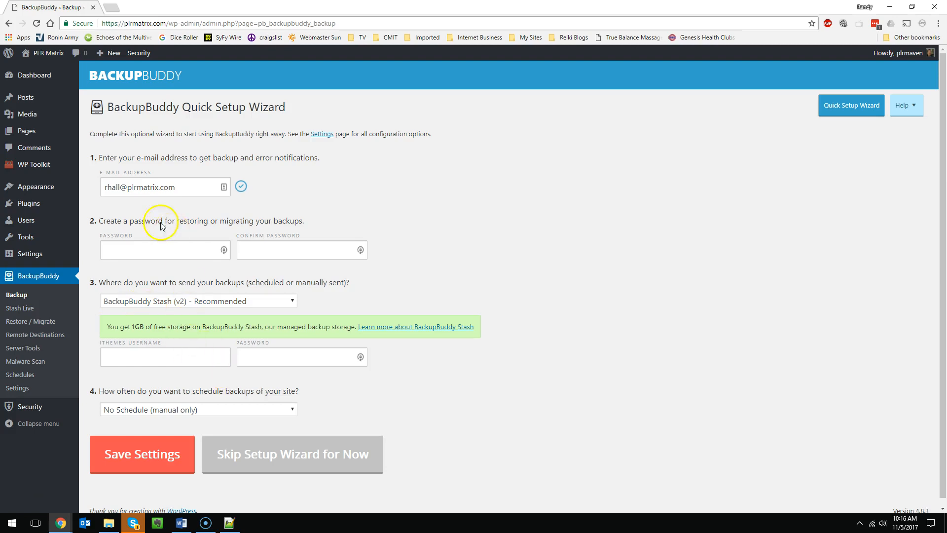
Replace the domain part of the e-mail address that receives backup and error notifications
{"action": "left_click_drag", "start_coordinate": [128, 189], "coordinate": [175, 187]}
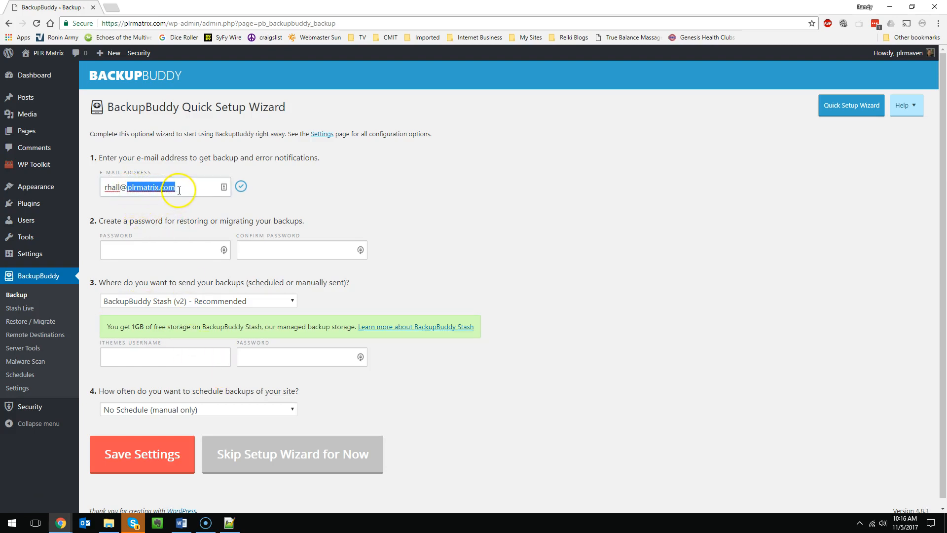
{"action": "type", "text": "tekmaven.net"}
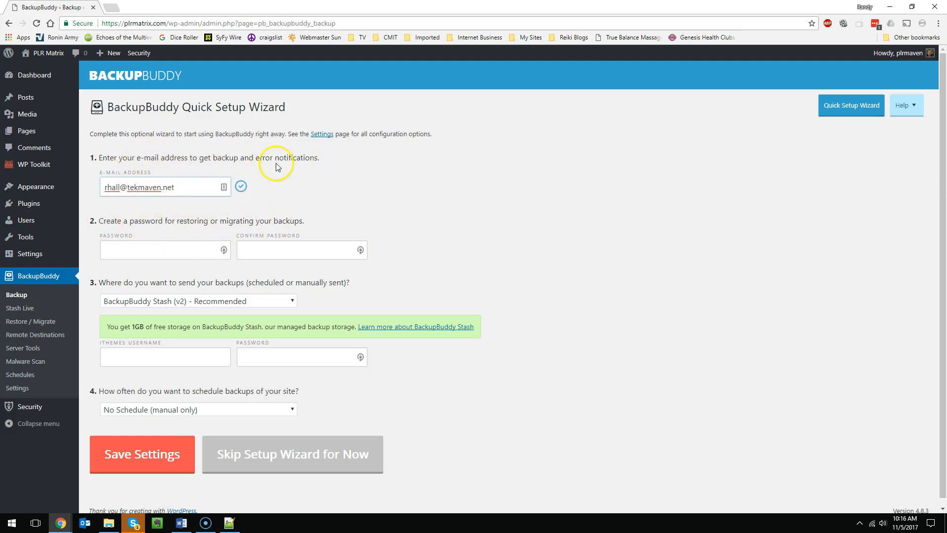
{"action": "left_click_drag", "start_coordinate": [256, 159], "coordinate": [334, 165]}
{"action": "left_click", "coordinate": [338, 167]}
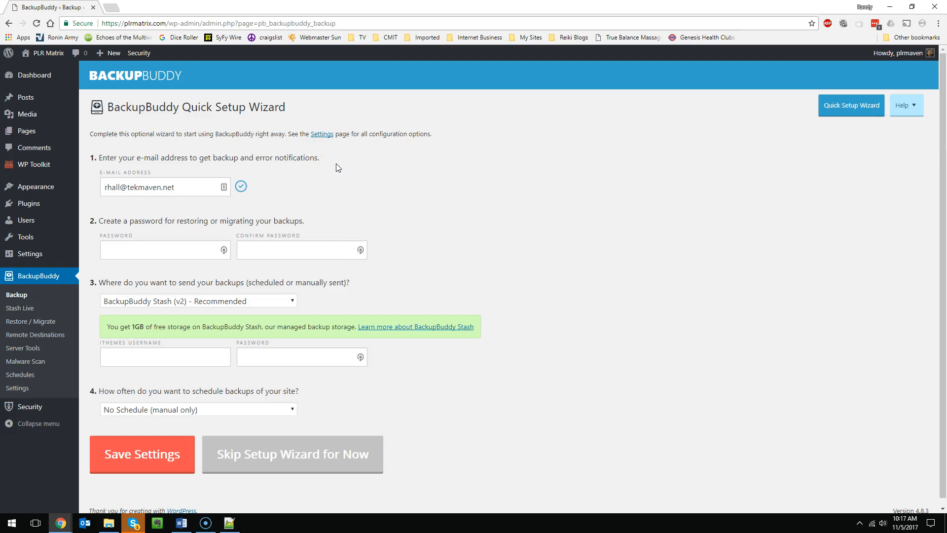
Enter and confirm the password for restoring or migrating backups
{"action": "left_click", "coordinate": [121, 252]}
{"action": "type", "text": "•••"}
{"action": "key", "text": "Tab"}
{"action": "type", "text": "••••••••"}
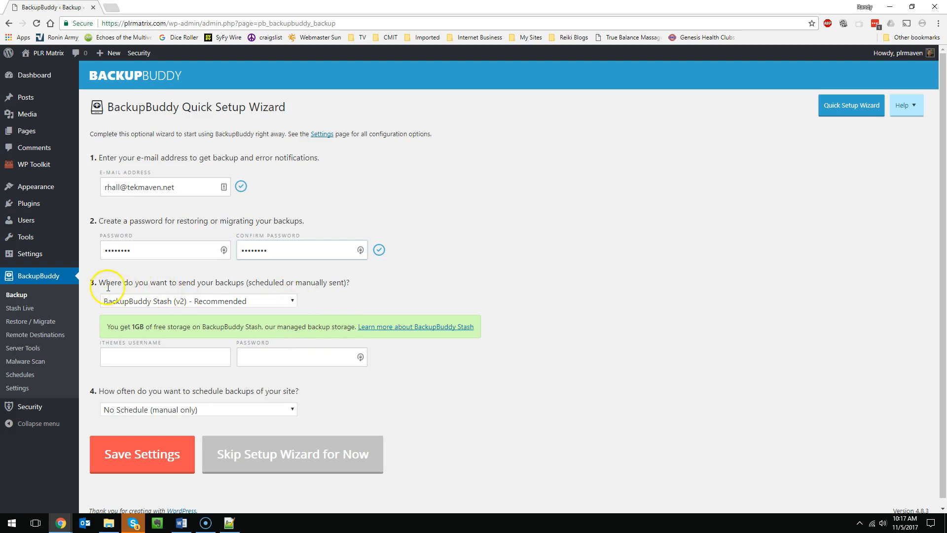
Choose Amazon S3 (v3) as the backup destination and look through its settings and bucket regions
{"action": "left_click", "coordinate": [293, 301]}
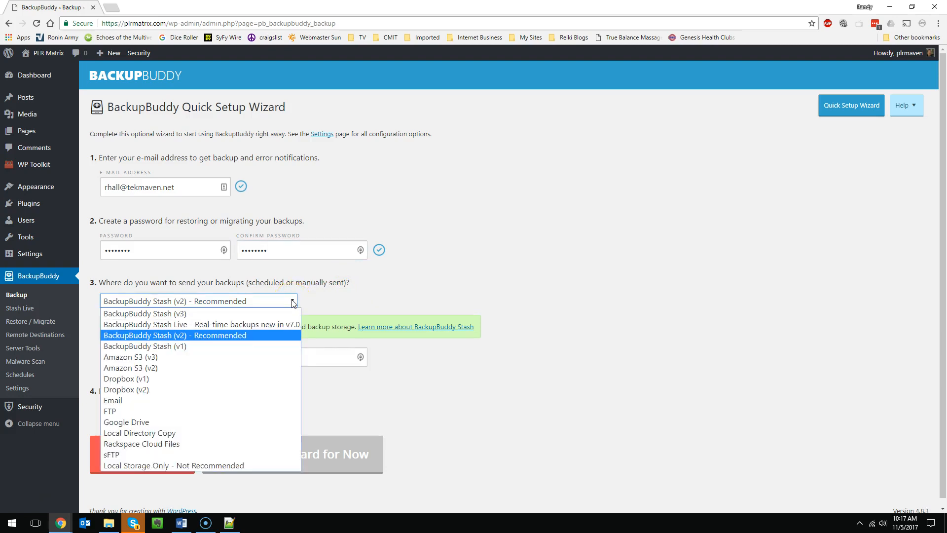
{"action": "left_click", "coordinate": [180, 357]}
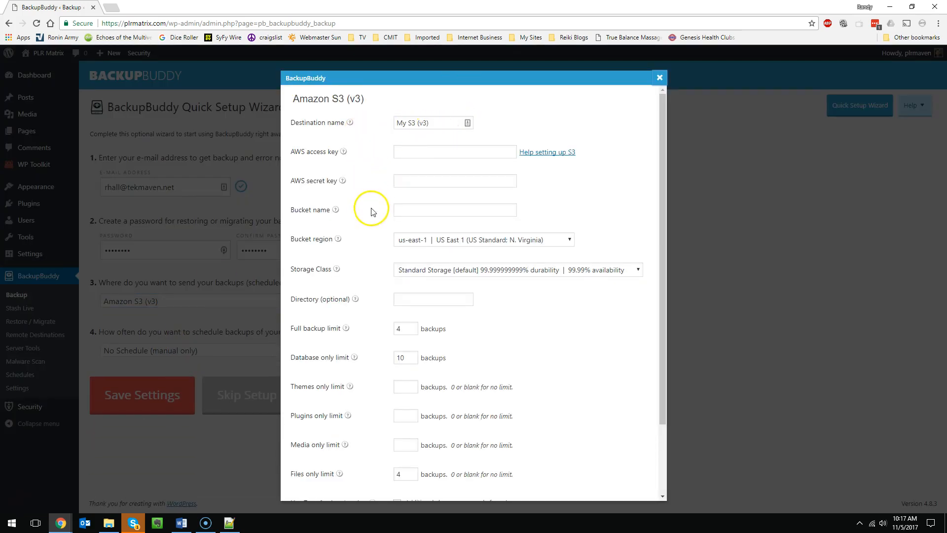
{"action": "scroll", "coordinate": [372, 212], "scroll_direction": "down", "scroll_amount": 3}
{"action": "scroll", "coordinate": [355, 237], "scroll_direction": "up", "scroll_amount": 3}
{"action": "left_click", "coordinate": [418, 240]}
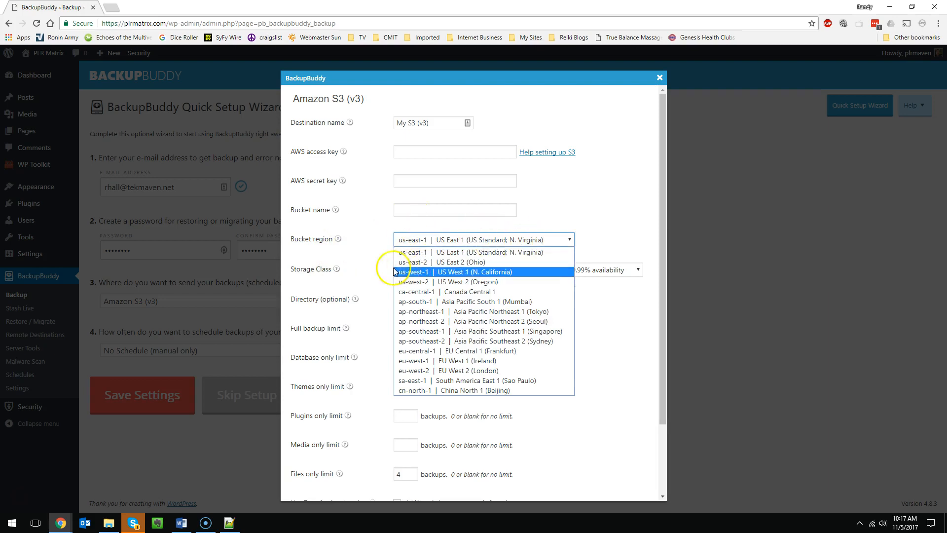
{"action": "left_click", "coordinate": [338, 238]}
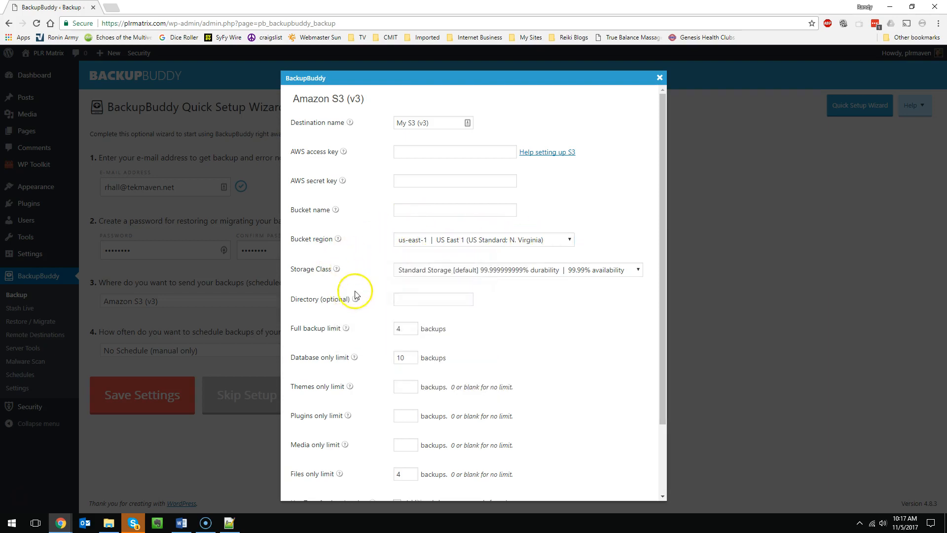
Set the S3 destination's storage class to Reduced Redundancy, leaving the optional directory blank
{"action": "left_click", "coordinate": [434, 268]}
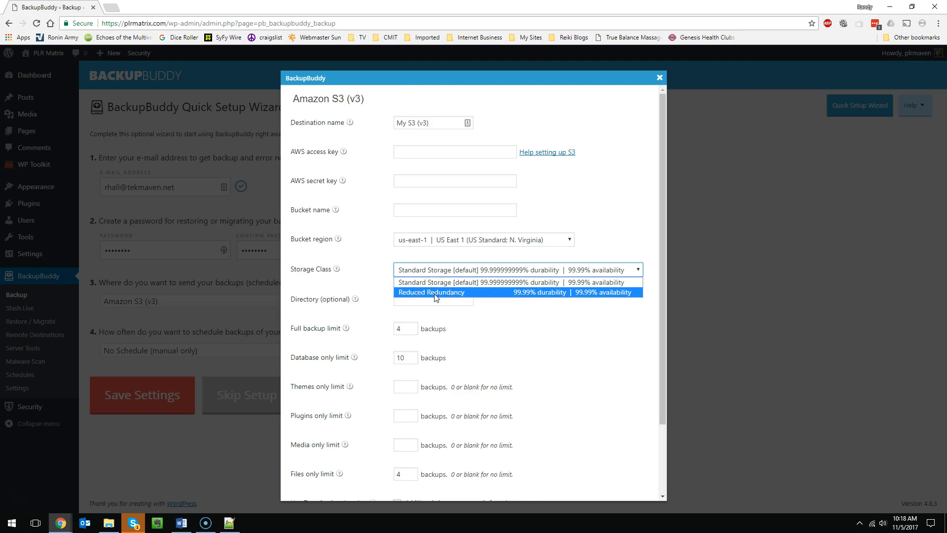
{"action": "left_click", "coordinate": [364, 294]}
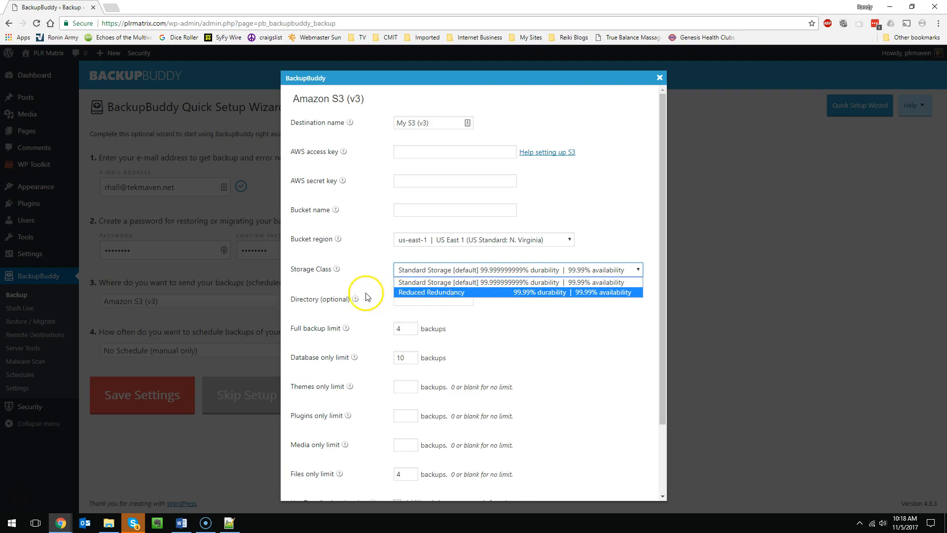
{"action": "left_click", "coordinate": [421, 271]}
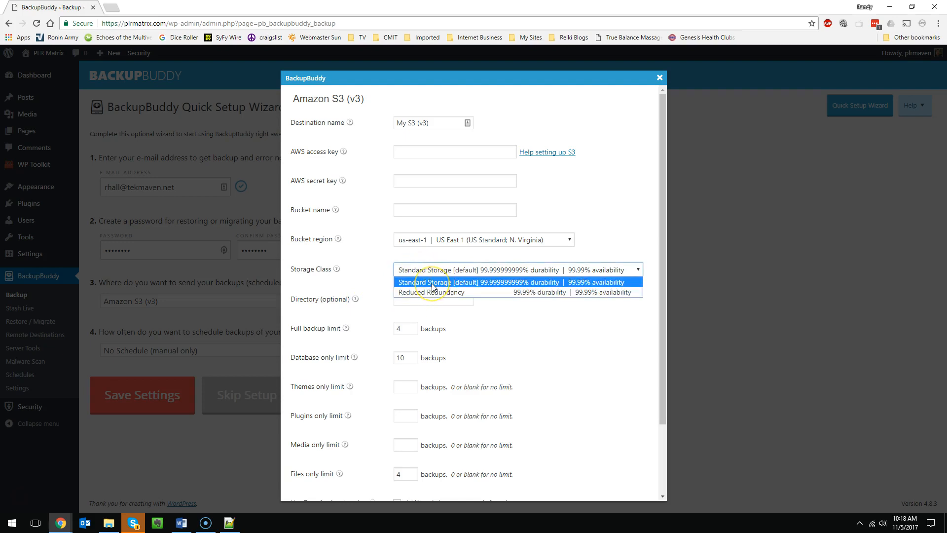
{"action": "left_click", "coordinate": [434, 291]}
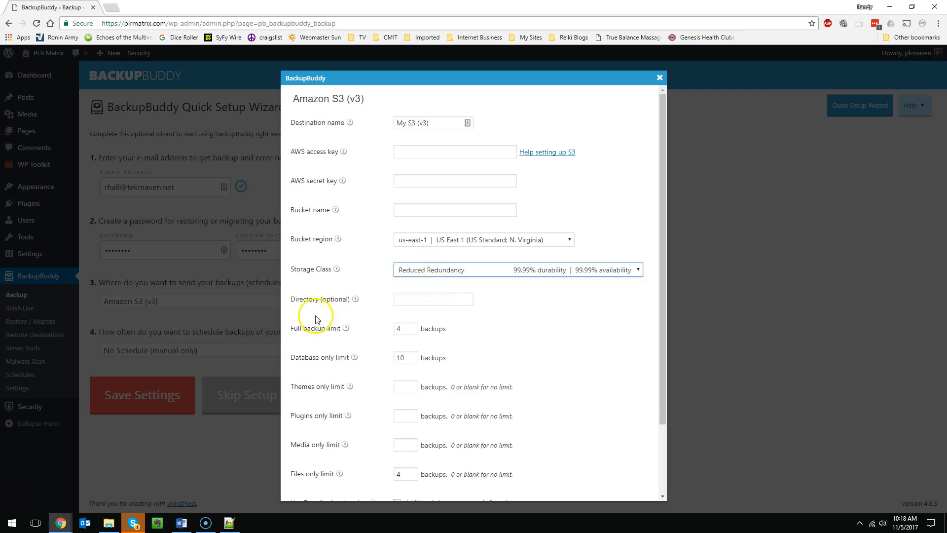
{"action": "left_click", "coordinate": [439, 300]}
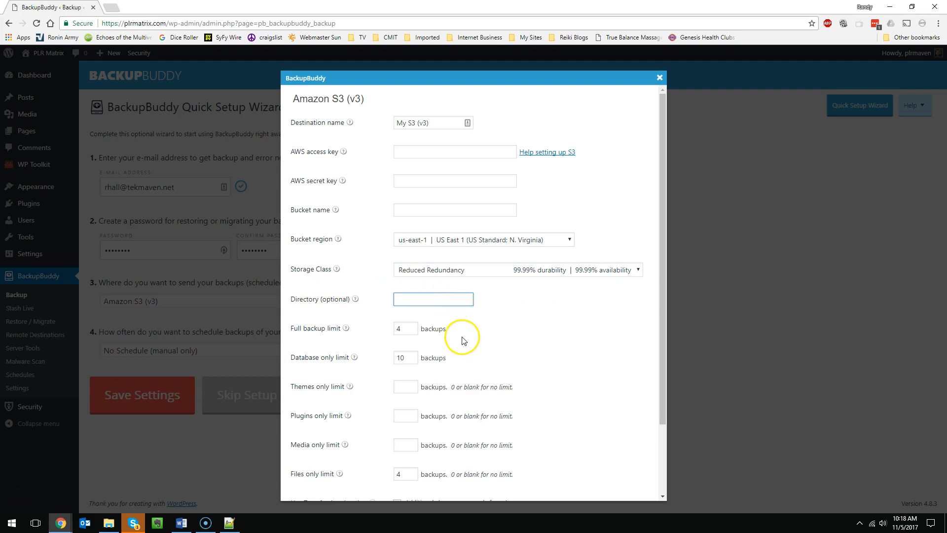
Set the full backup limit to 2 and the database only limit to 7, closing the S3 form without adding the destination
{"action": "scroll", "coordinate": [463, 340], "scroll_direction": "down", "scroll_amount": 2}
{"action": "double_click", "coordinate": [400, 243]}
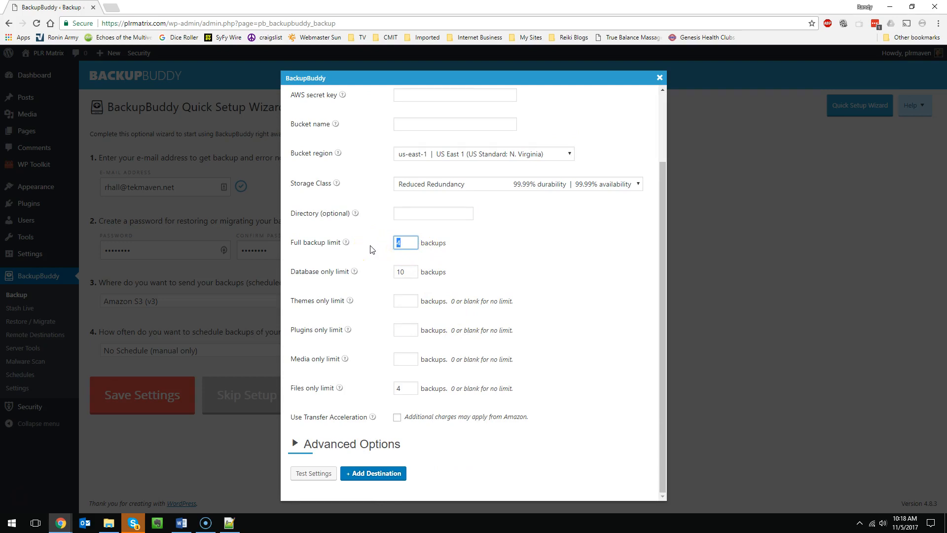
{"action": "type", "text": "2"}
{"action": "double_click", "coordinate": [402, 271]}
{"action": "type", "text": "7"}
{"action": "mouse_move", "coordinate": [346, 243]}
{"action": "left_click", "coordinate": [408, 273]}
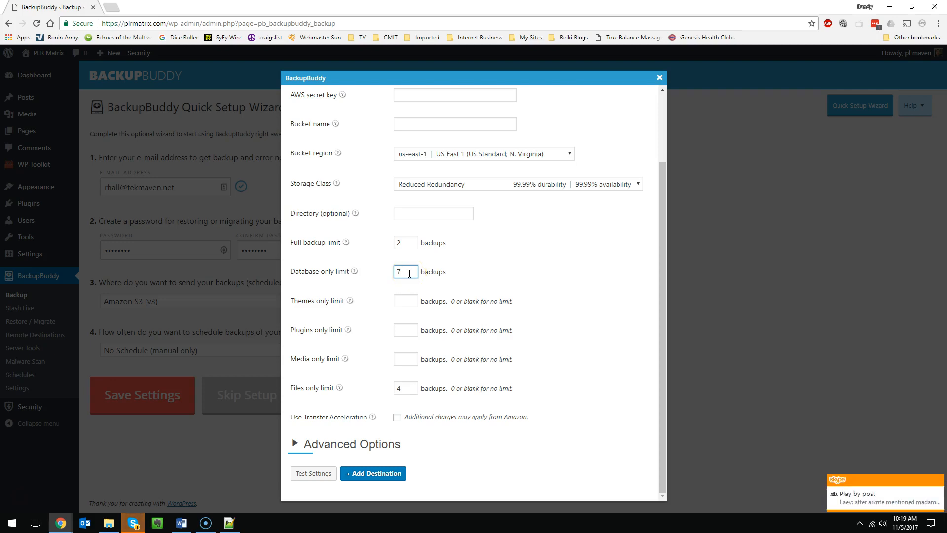
{"action": "double_click", "coordinate": [394, 272]}
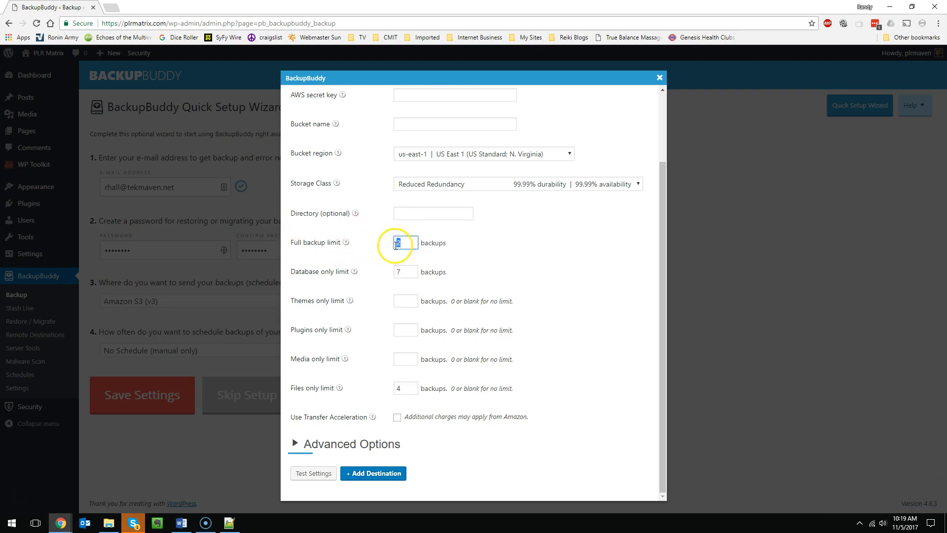
{"action": "double_click", "coordinate": [397, 272]}
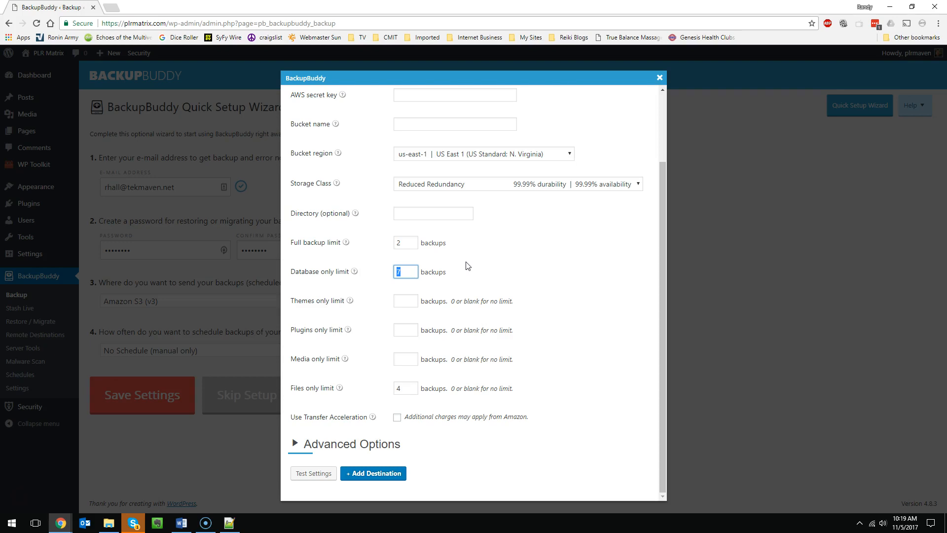
{"action": "left_click", "coordinate": [467, 301]}
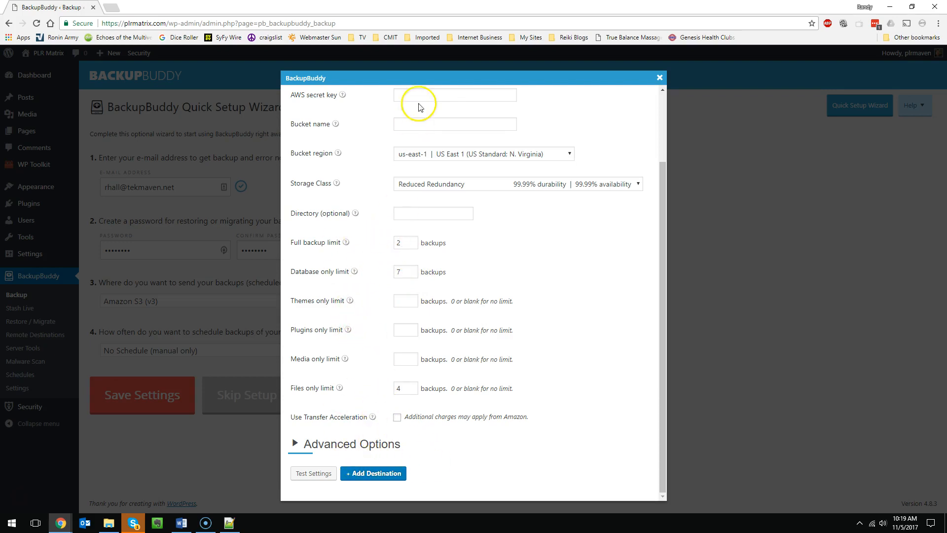
{"action": "scroll", "coordinate": [419, 197], "scroll_direction": "up", "scroll_amount": 2}
{"action": "scroll", "coordinate": [399, 345], "scroll_direction": "down", "scroll_amount": 2}
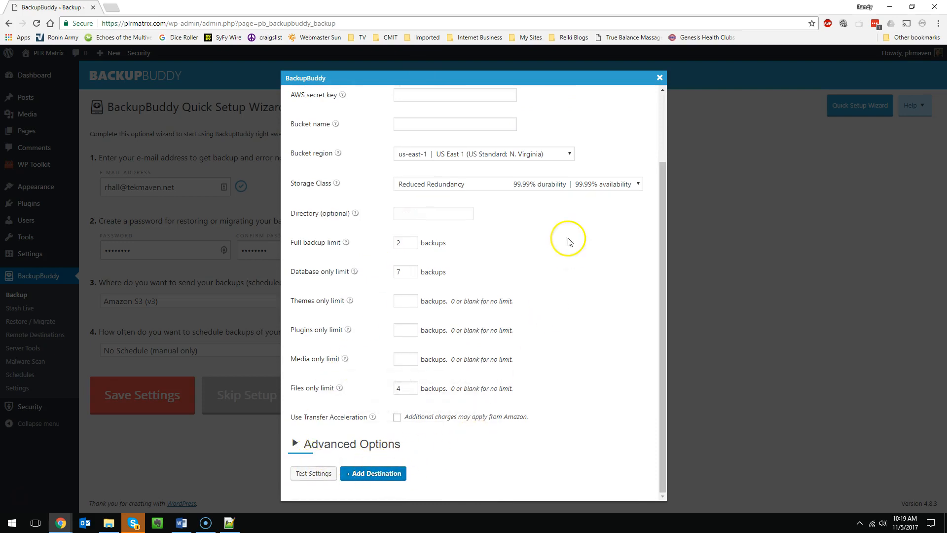
{"action": "left_click", "coordinate": [659, 78]}
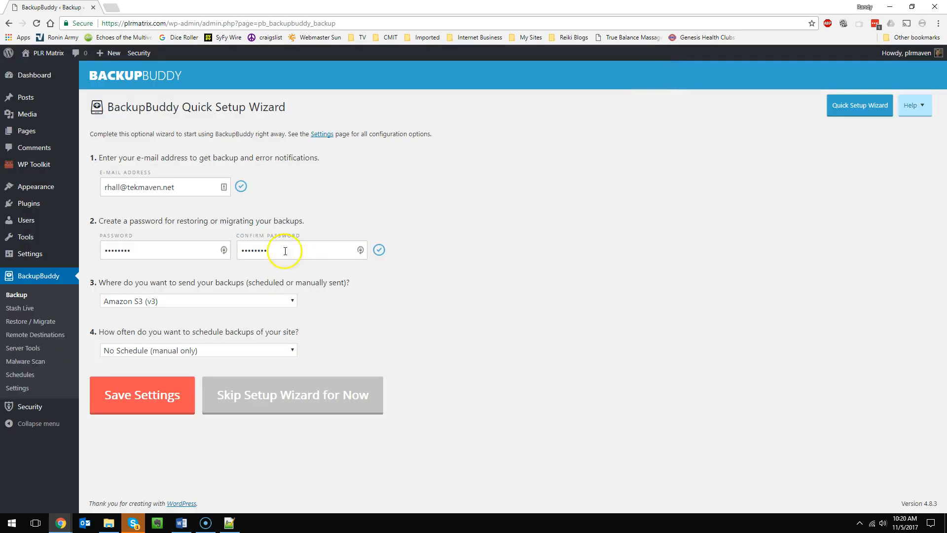
View the setup forms of the Dropbox (v2), FTP and Google Drive destinations, closing each without adding it
{"action": "left_click", "coordinate": [232, 302]}
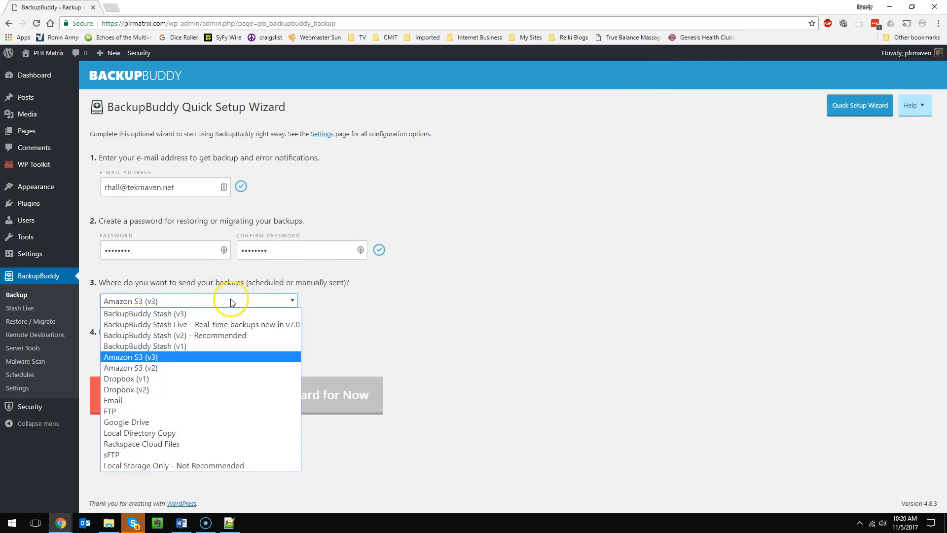
{"action": "left_click", "coordinate": [164, 388]}
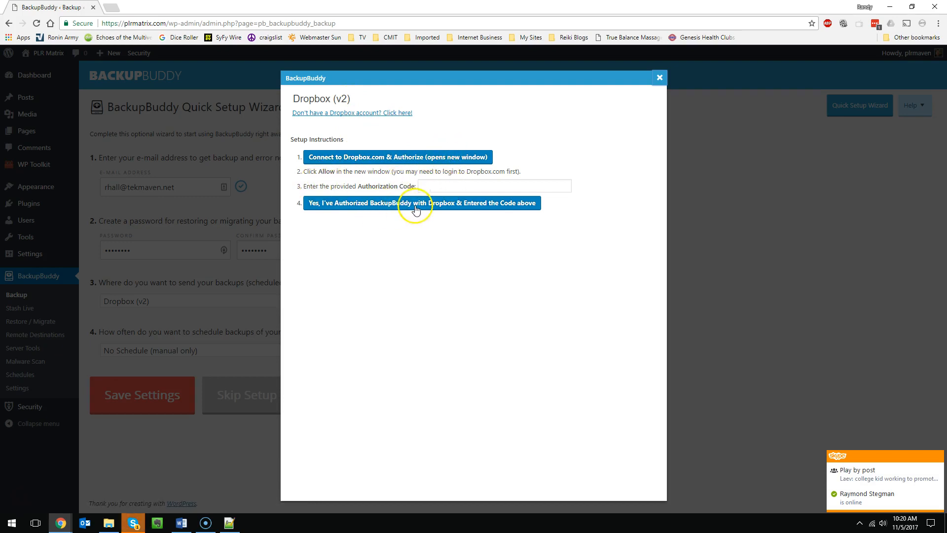
{"action": "left_click", "coordinate": [659, 78]}
{"action": "left_click", "coordinate": [207, 299]}
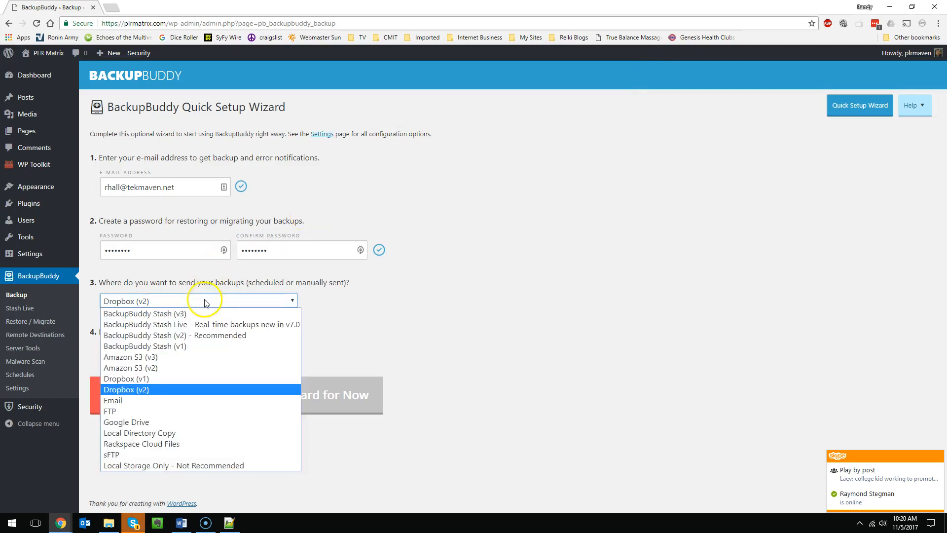
{"action": "left_click", "coordinate": [139, 413]}
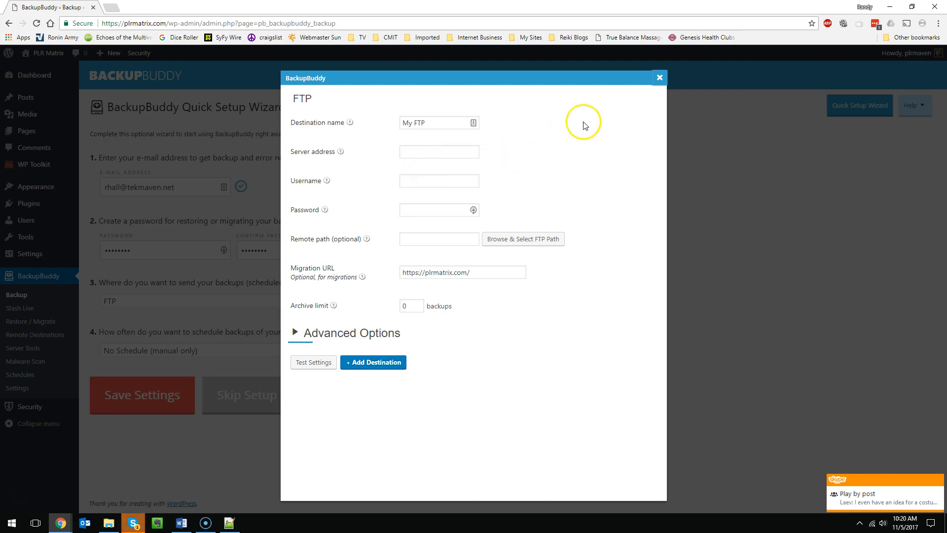
{"action": "left_click", "coordinate": [660, 77]}
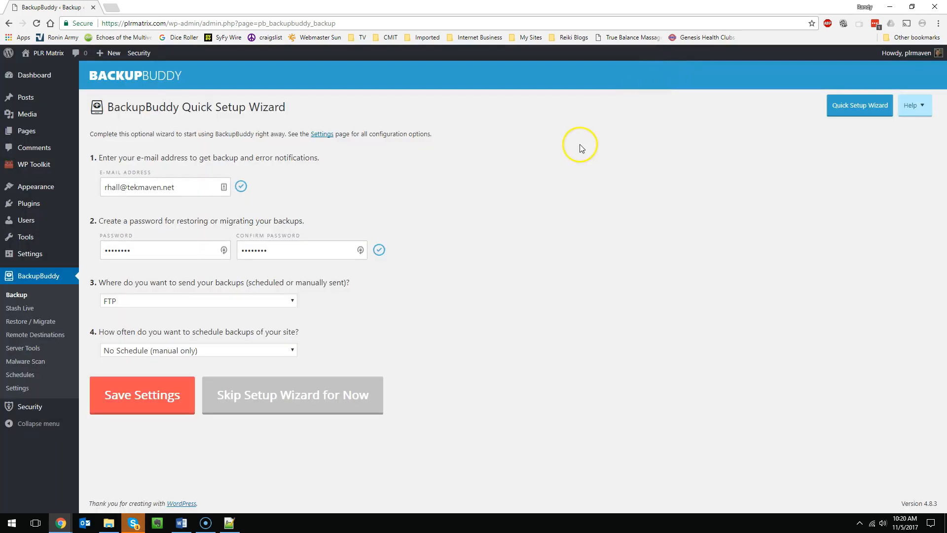
{"action": "left_click", "coordinate": [293, 301]}
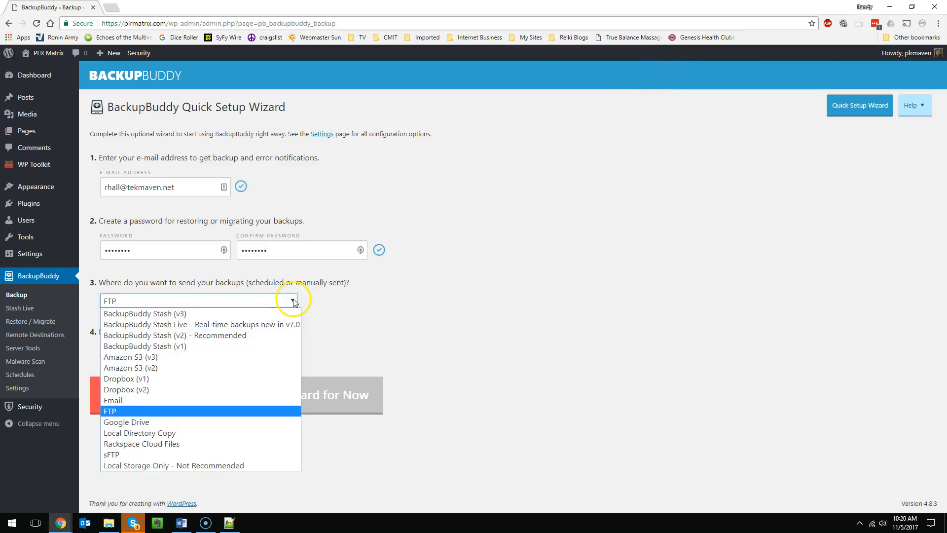
{"action": "left_click", "coordinate": [160, 422]}
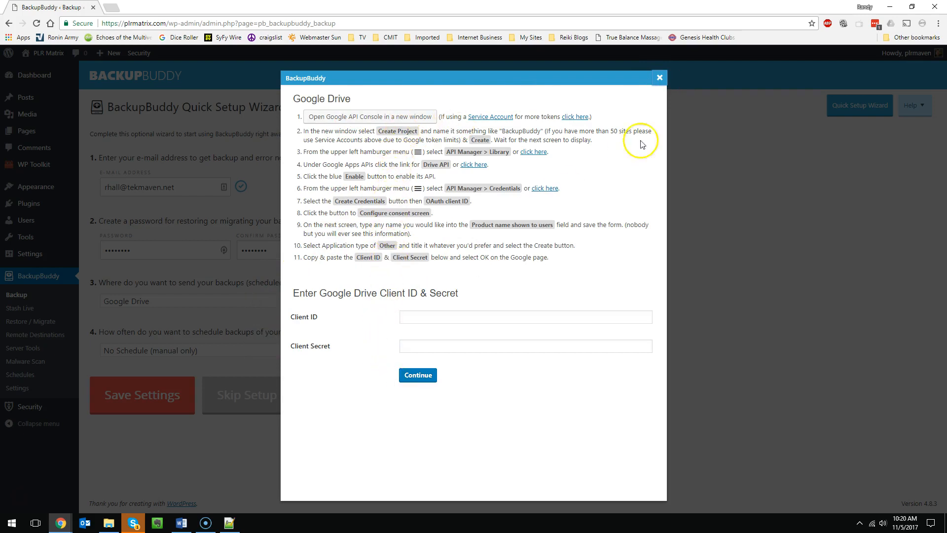
{"action": "left_click", "coordinate": [659, 78]}
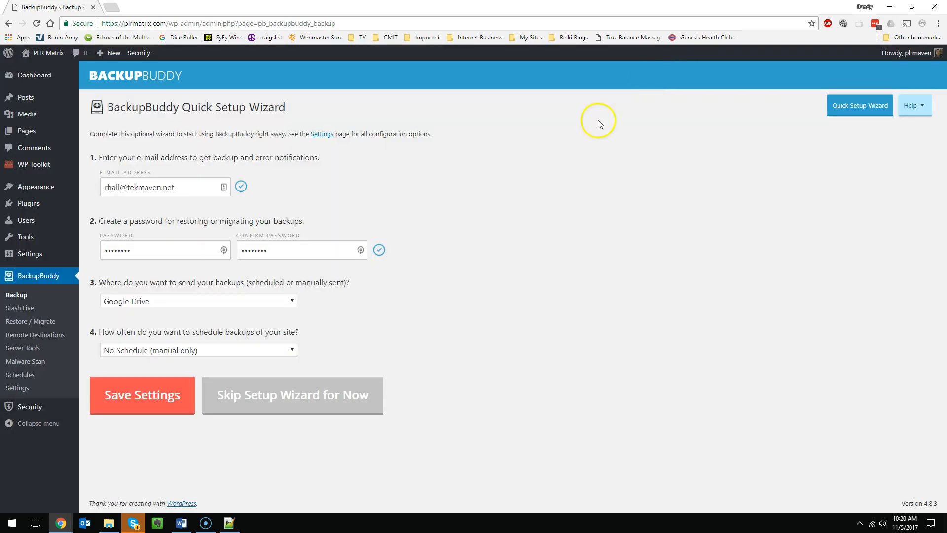
Set the backup destination to Local Storage Only and review the other available destinations without changing the choice
{"action": "left_click", "coordinate": [289, 300]}
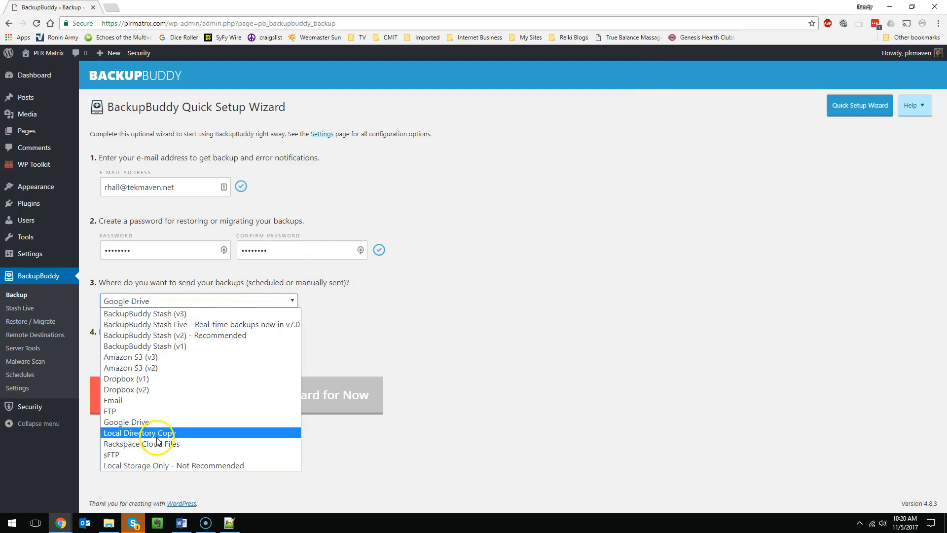
{"action": "left_click", "coordinate": [151, 466]}
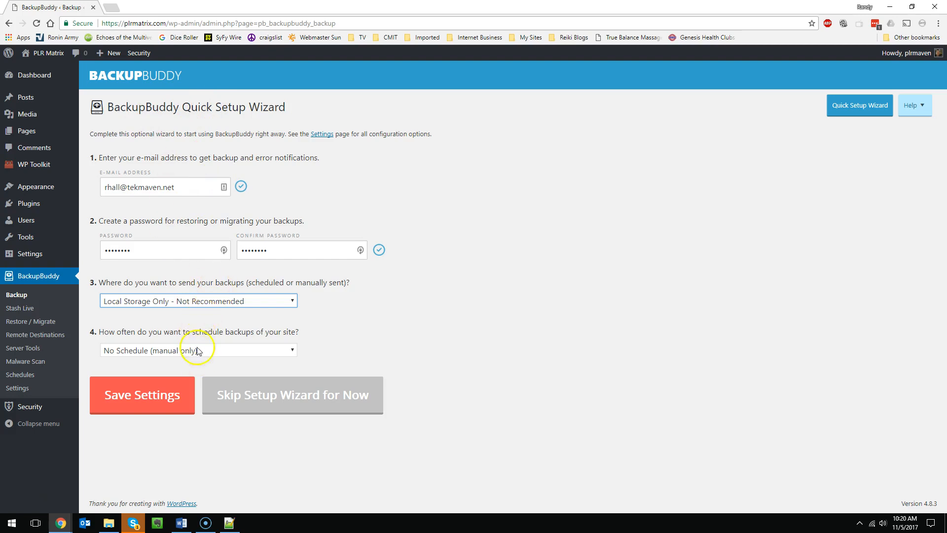
{"action": "left_click", "coordinate": [215, 302]}
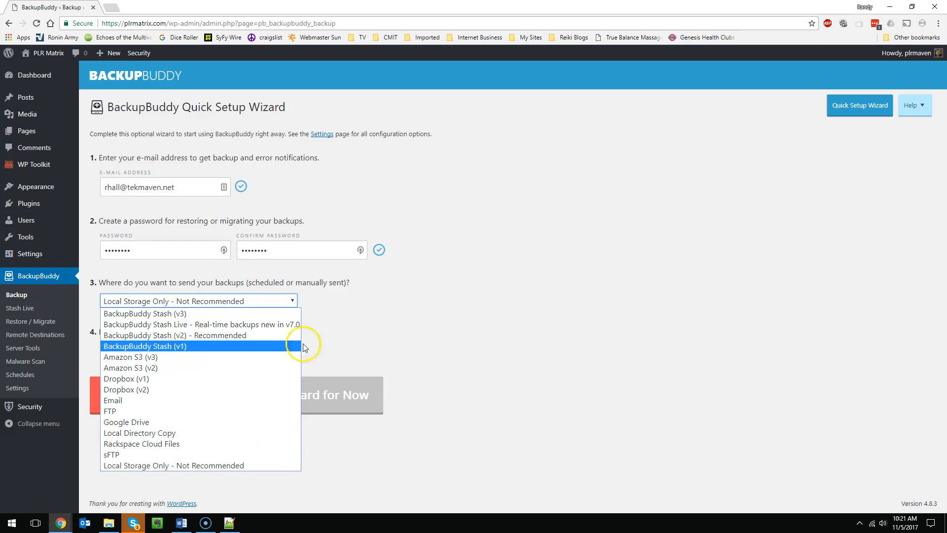
{"action": "left_click", "coordinate": [363, 332]}
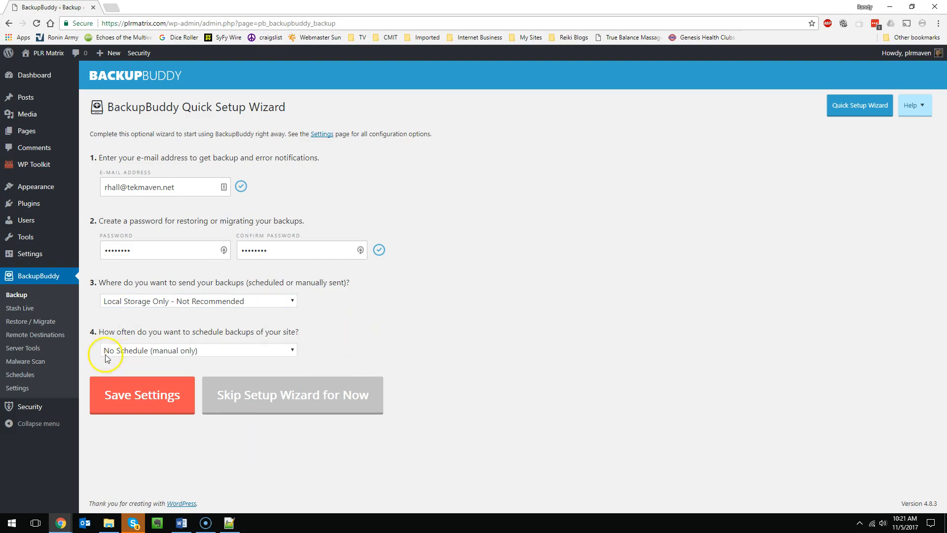
Set the backup schedule to Active Blogger (weekly complete backup + daily database backup), save the wizard settings, and dismiss the password-saving offer
{"action": "left_click", "coordinate": [210, 350]}
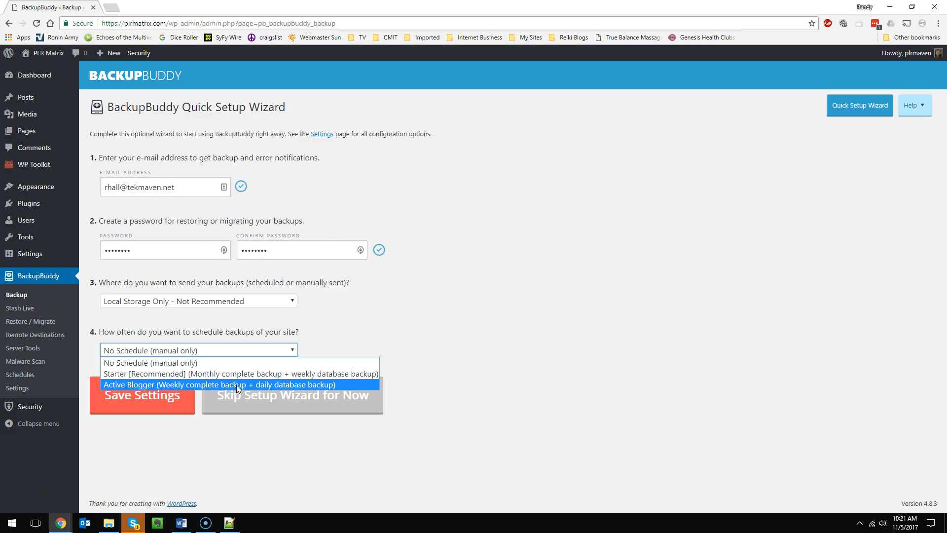
{"action": "left_click", "coordinate": [172, 390]}
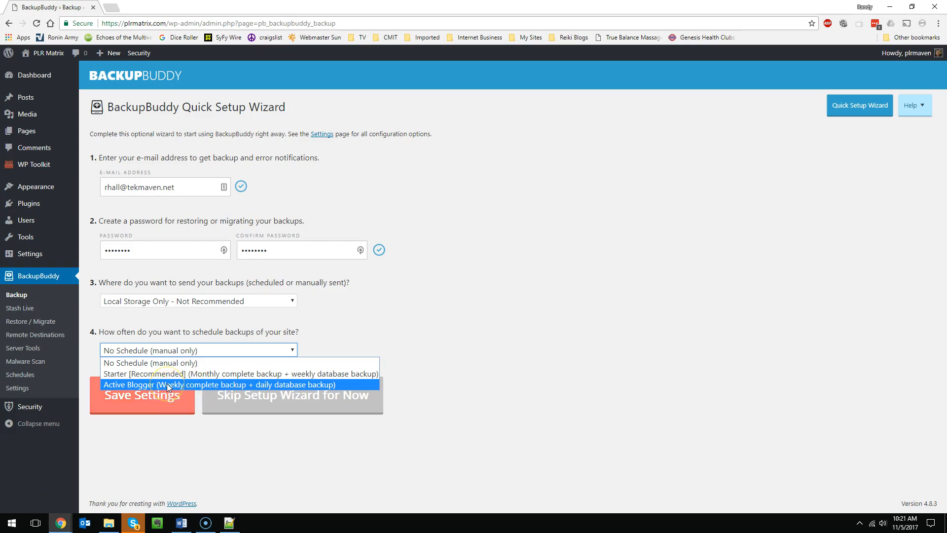
{"action": "left_click", "coordinate": [145, 385]}
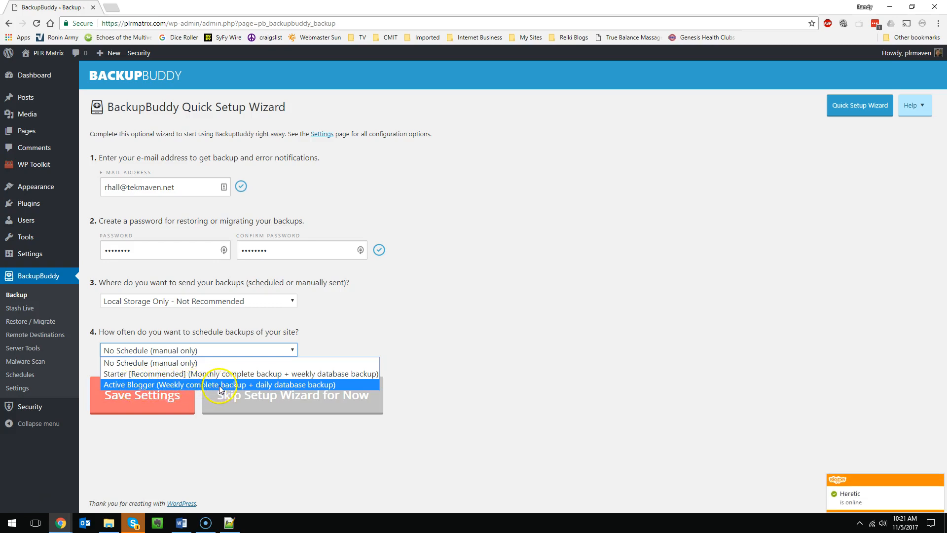
{"action": "left_click", "coordinate": [169, 385]}
{"action": "left_click", "coordinate": [142, 386]}
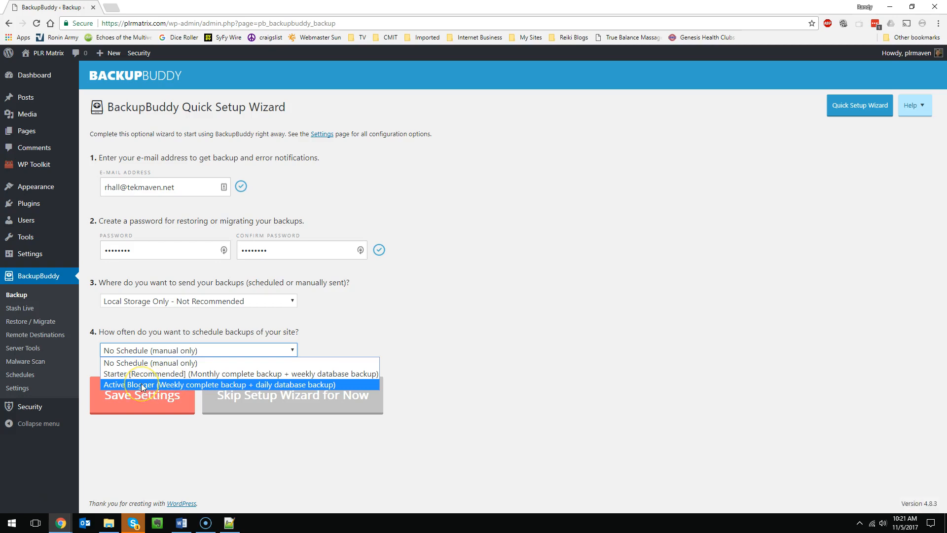
{"action": "left_click", "coordinate": [190, 384]}
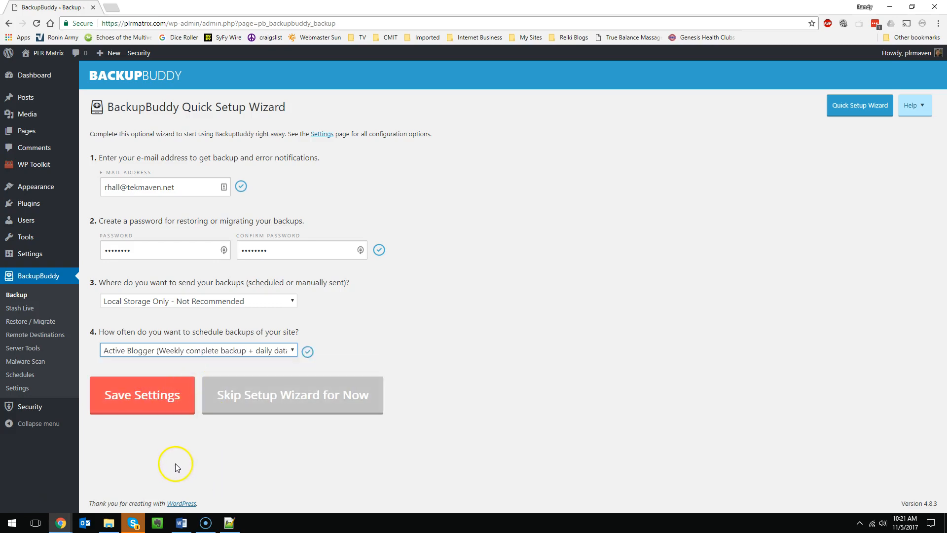
{"action": "left_click", "coordinate": [143, 401]}
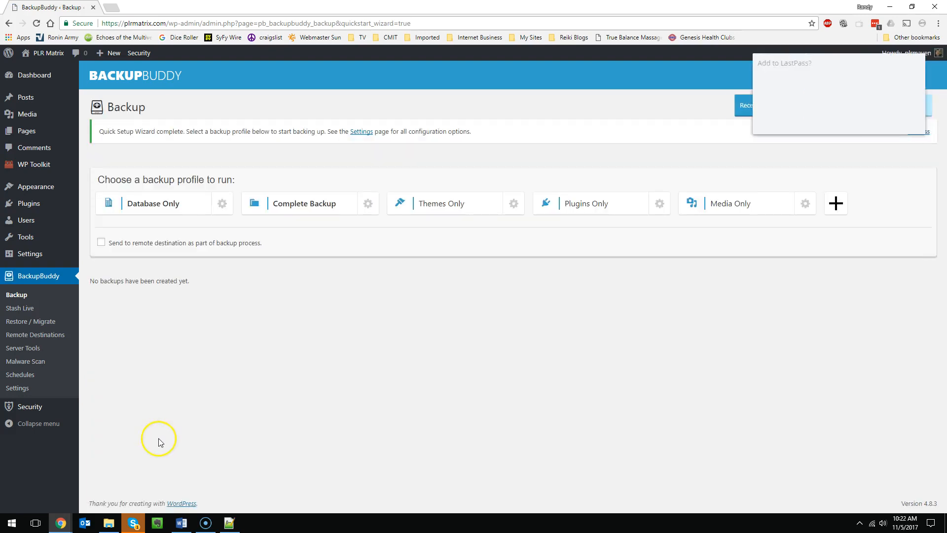
{"action": "left_click", "coordinate": [864, 122]}
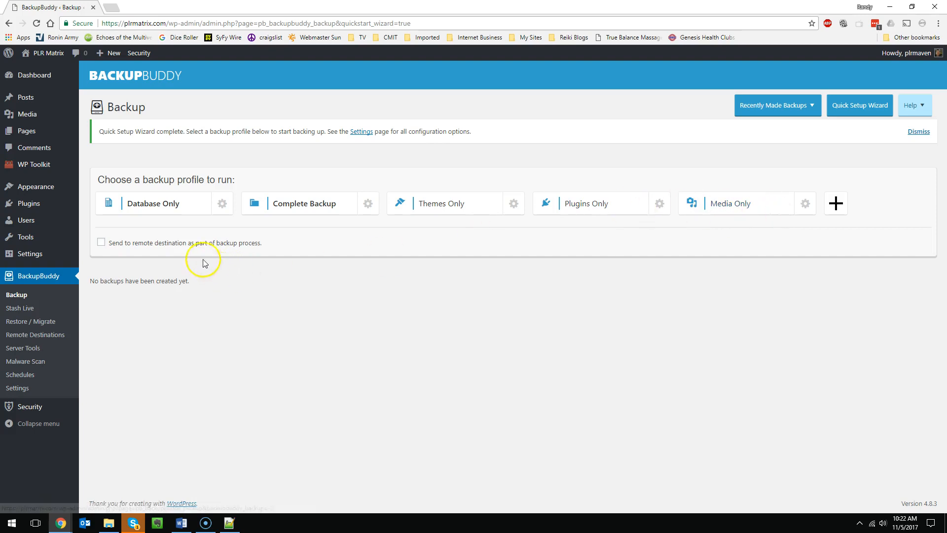
View the destination types offered for sending backups remotely, closing the list without adding one and leaving remote sending off
{"action": "left_click", "coordinate": [101, 242]}
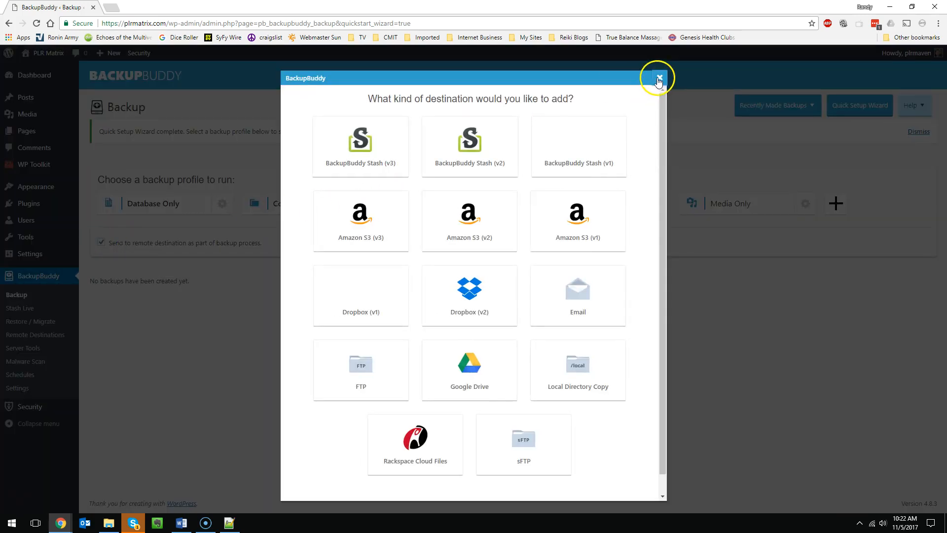
{"action": "left_click", "coordinate": [659, 77]}
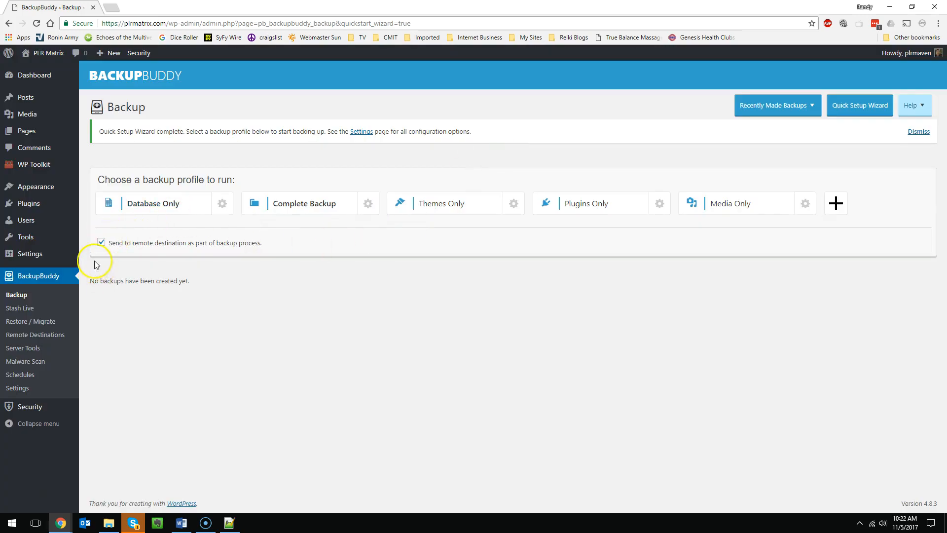
{"action": "left_click", "coordinate": [101, 242]}
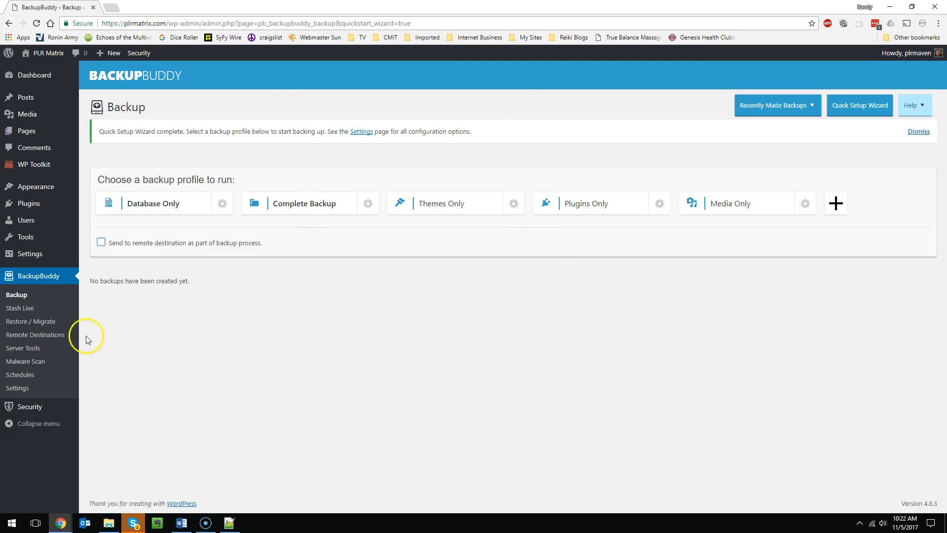
Review the preferred, normal and legacy destination types on BackupBuddy's Remote Destinations page
{"action": "left_click", "coordinate": [59, 340]}
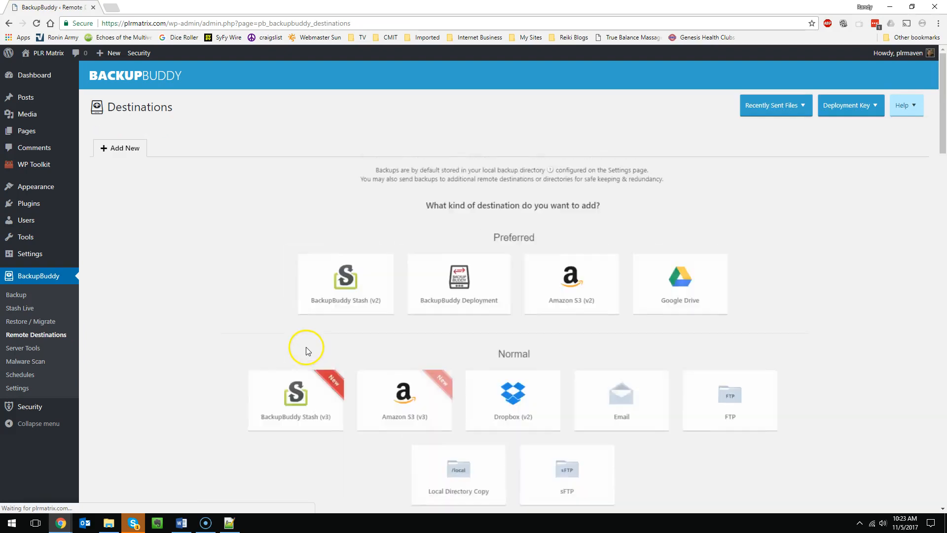
{"action": "scroll", "coordinate": [245, 210], "scroll_direction": "down", "scroll_amount": 2}
{"action": "scroll", "coordinate": [237, 217], "scroll_direction": "down", "scroll_amount": 2}
{"action": "scroll", "coordinate": [230, 229], "scroll_direction": "up", "scroll_amount": 3}
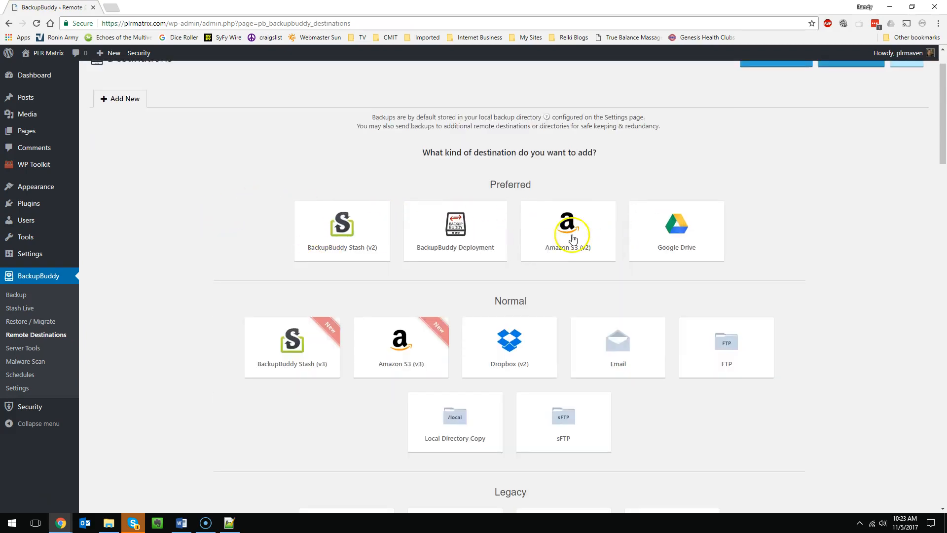
{"action": "scroll", "coordinate": [167, 232], "scroll_direction": "down", "scroll_amount": 3}
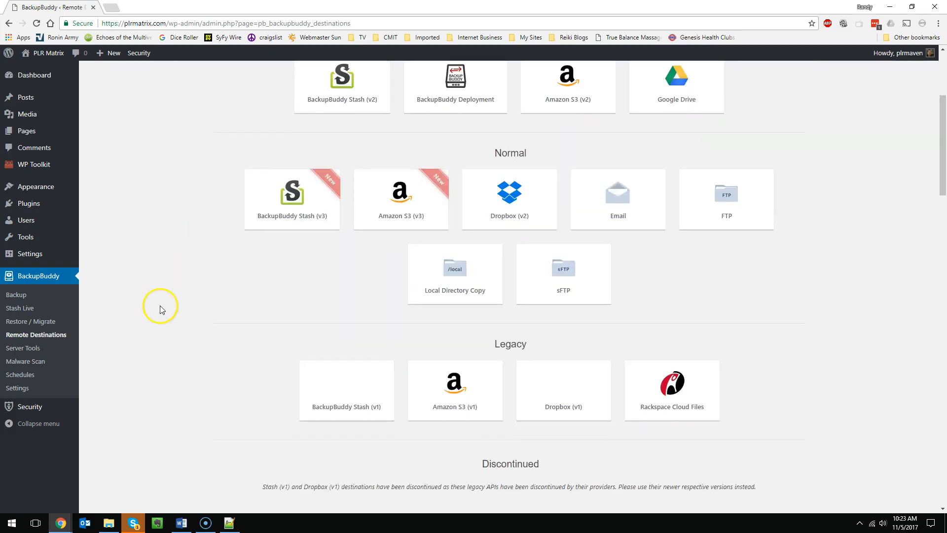
Open BackupBuddy's schedules and set the new schedule's next run to 11/06/2017 12:00 am
{"action": "left_click", "coordinate": [22, 379]}
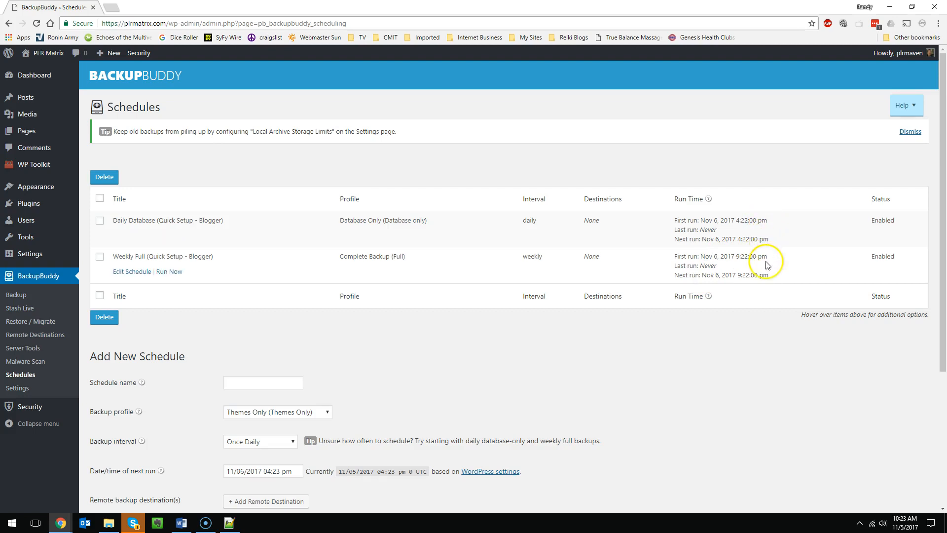
{"action": "scroll", "coordinate": [766, 282], "scroll_direction": "down", "scroll_amount": 3}
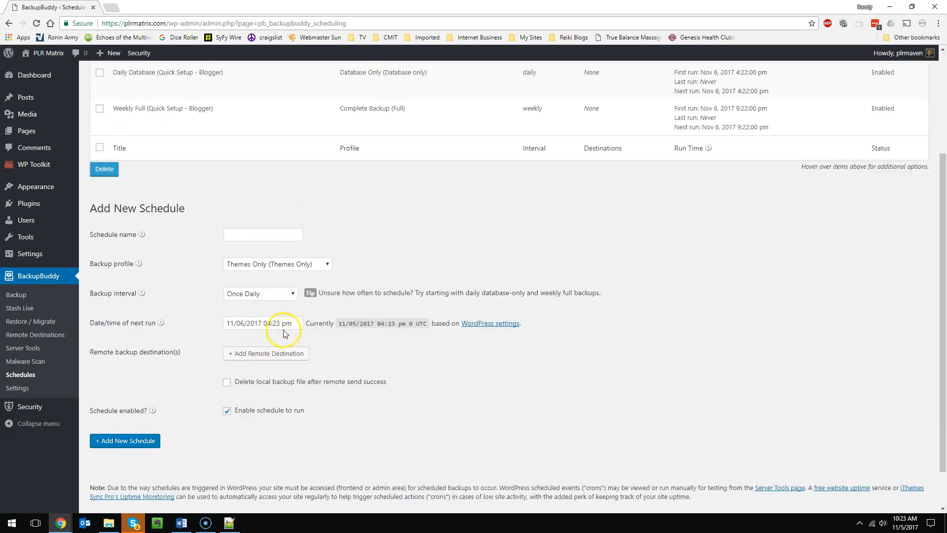
{"action": "left_click", "coordinate": [280, 326]}
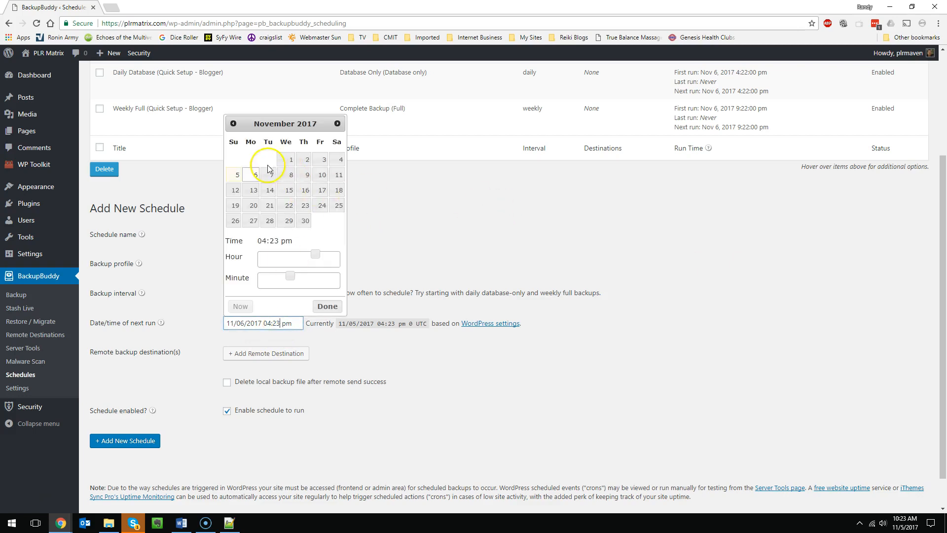
{"action": "left_click_drag", "start_coordinate": [315, 254], "coordinate": [257, 277]}
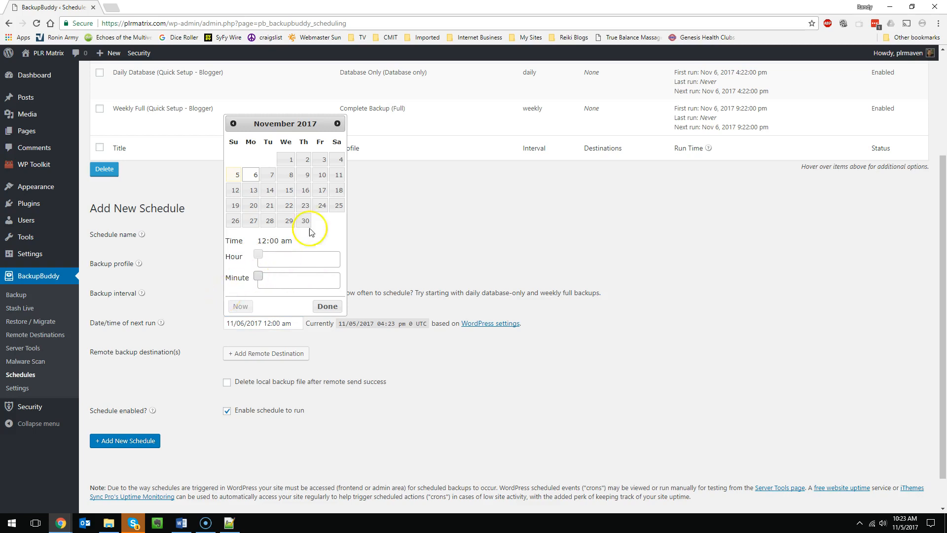
{"action": "left_click", "coordinate": [533, 214]}
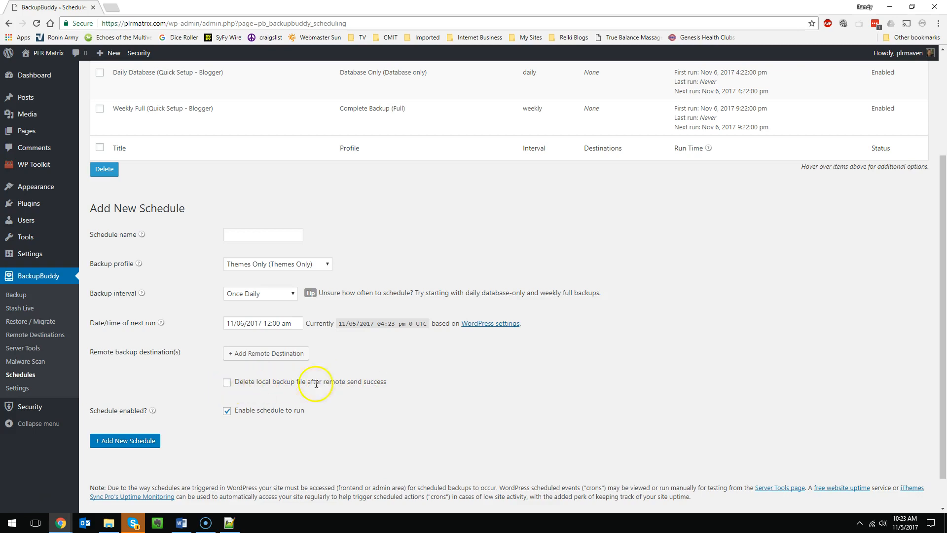
Set the new schedule's backup profile to Media Only
{"action": "scroll", "coordinate": [482, 356], "scroll_direction": "up", "scroll_amount": 4}
{"action": "scroll", "coordinate": [484, 358], "scroll_direction": "down", "scroll_amount": 5}
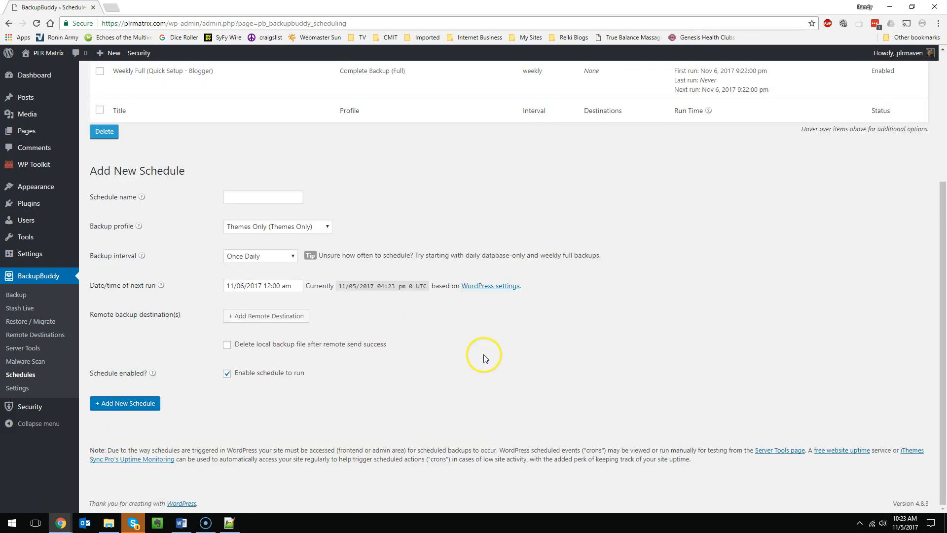
{"action": "left_click", "coordinate": [246, 226]}
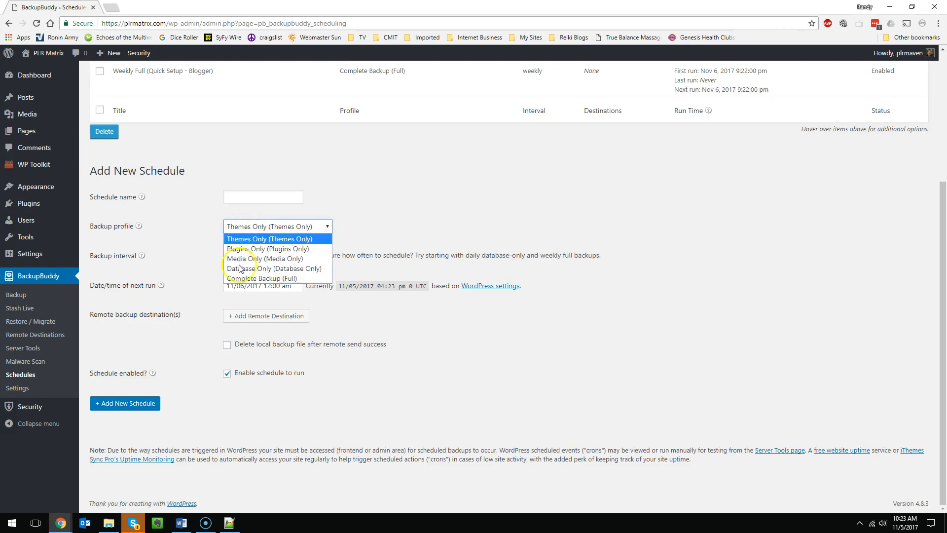
{"action": "left_click", "coordinate": [185, 235]}
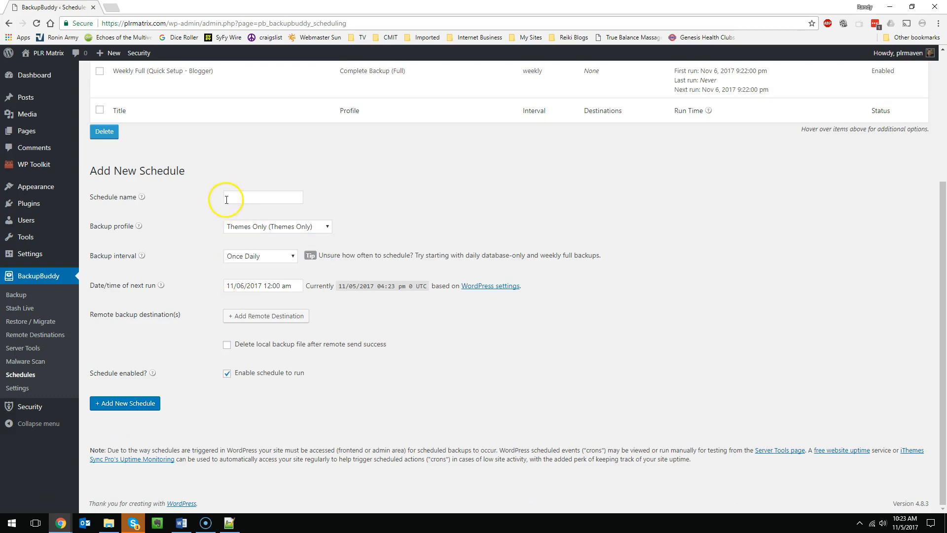
{"action": "left_click", "coordinate": [237, 226]}
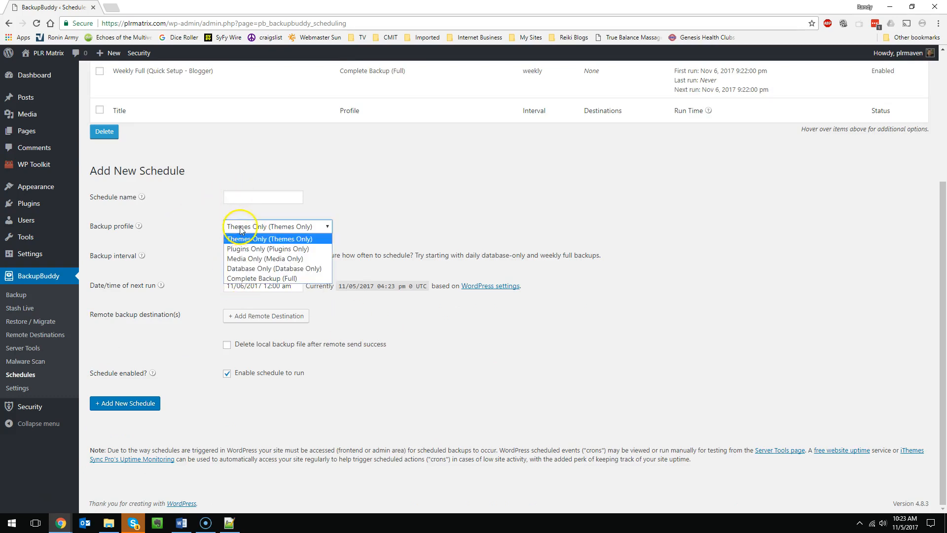
{"action": "left_click", "coordinate": [247, 259]}
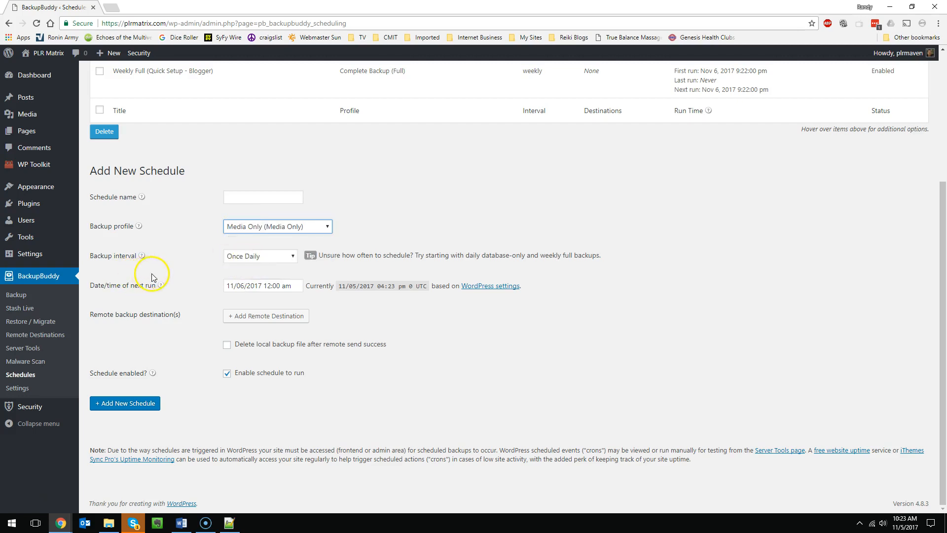
Examine the existing daily database and weekly full schedules alongside the options for adding a new schedule
{"action": "scroll", "coordinate": [153, 277], "scroll_direction": "up", "scroll_amount": 3}
{"action": "scroll", "coordinate": [231, 312], "scroll_direction": "down", "scroll_amount": 3}
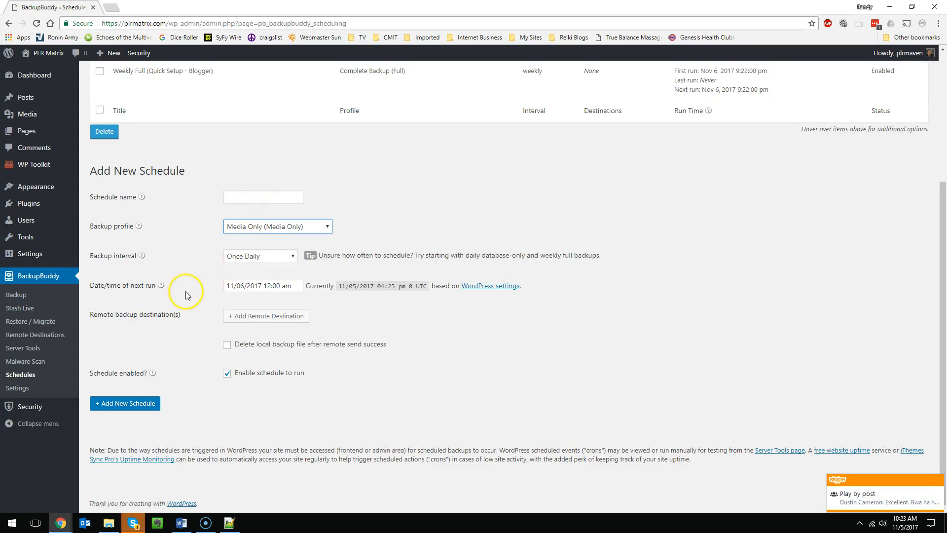
{"action": "scroll", "coordinate": [186, 293], "scroll_direction": "up", "scroll_amount": 3}
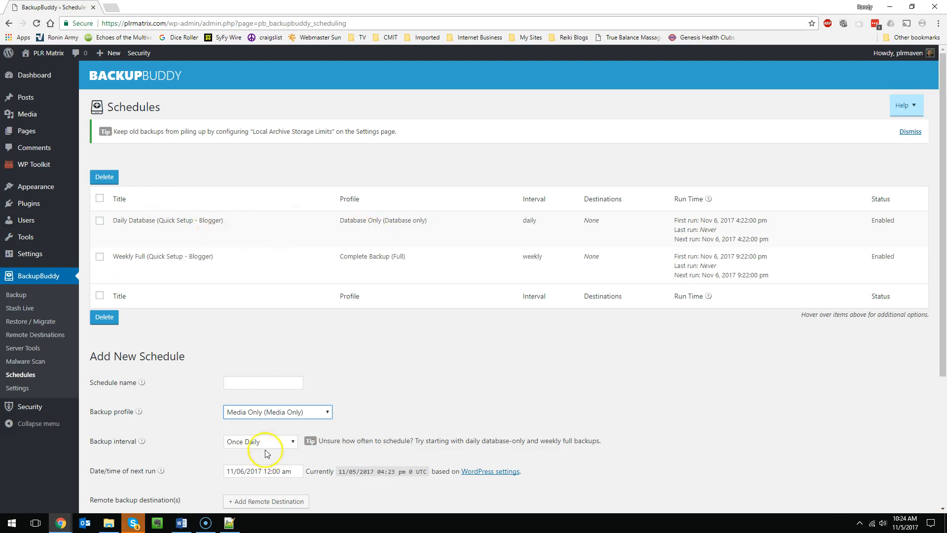
{"action": "scroll", "coordinate": [184, 380], "scroll_direction": "down", "scroll_amount": 4}
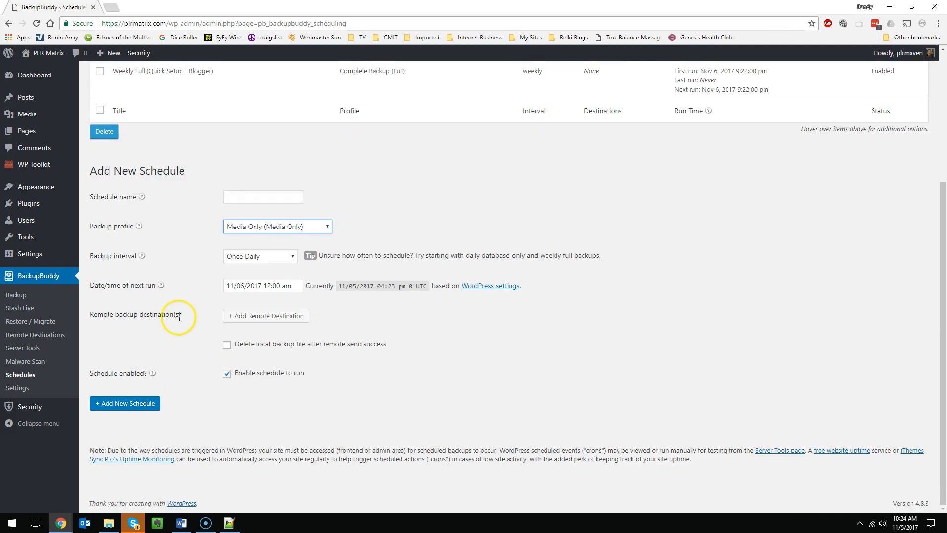
{"action": "scroll", "coordinate": [180, 315], "scroll_direction": "up", "scroll_amount": 3}
{"action": "scroll", "coordinate": [194, 365], "scroll_direction": "up", "scroll_amount": 1}
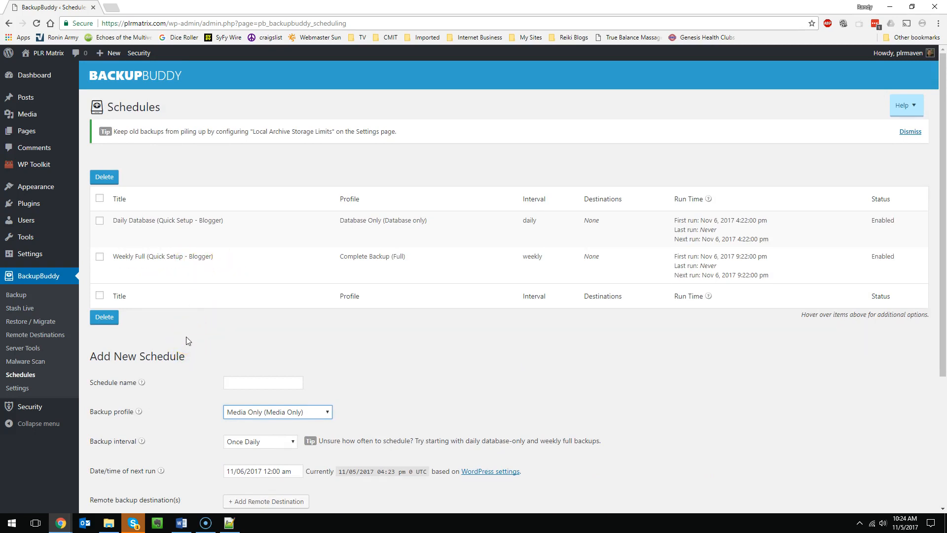
{"action": "scroll", "coordinate": [187, 332], "scroll_direction": "down", "scroll_amount": 3}
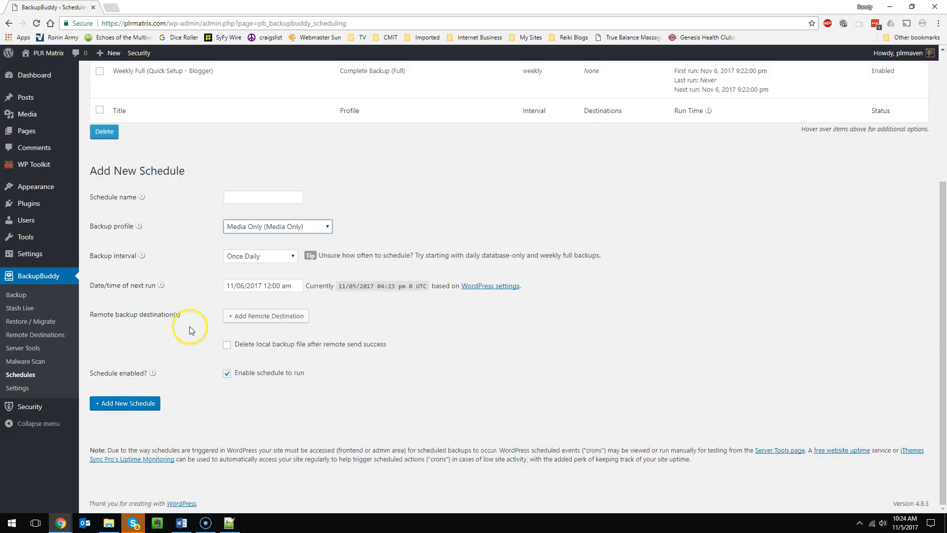
{"action": "scroll", "coordinate": [186, 328], "scroll_direction": "up", "scroll_amount": 3}
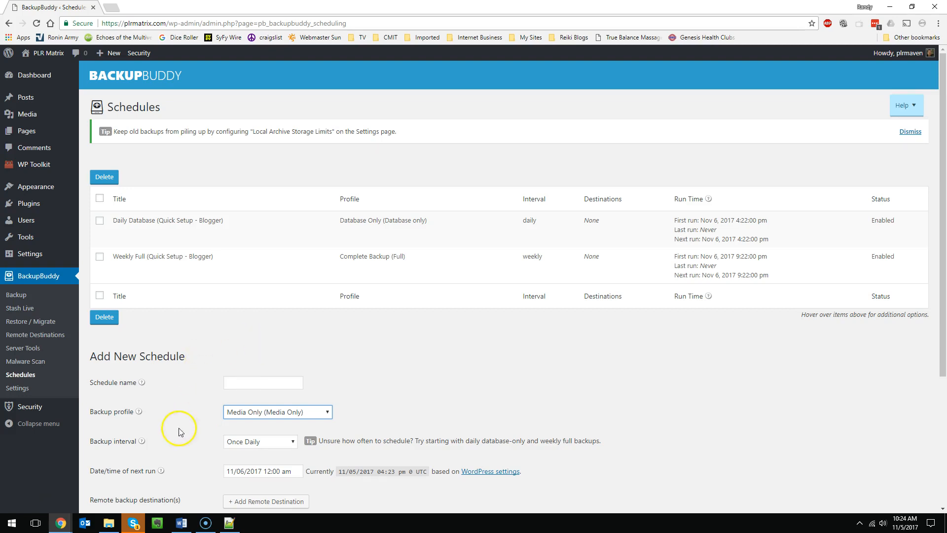
{"action": "scroll", "coordinate": [455, 370], "scroll_direction": "down", "scroll_amount": 4}
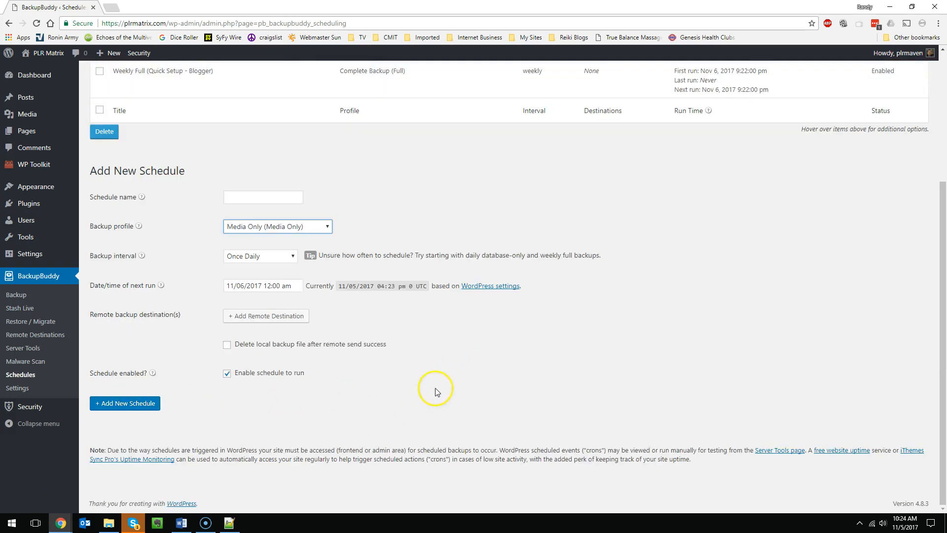
{"action": "scroll", "coordinate": [436, 389], "scroll_direction": "up", "scroll_amount": 4}
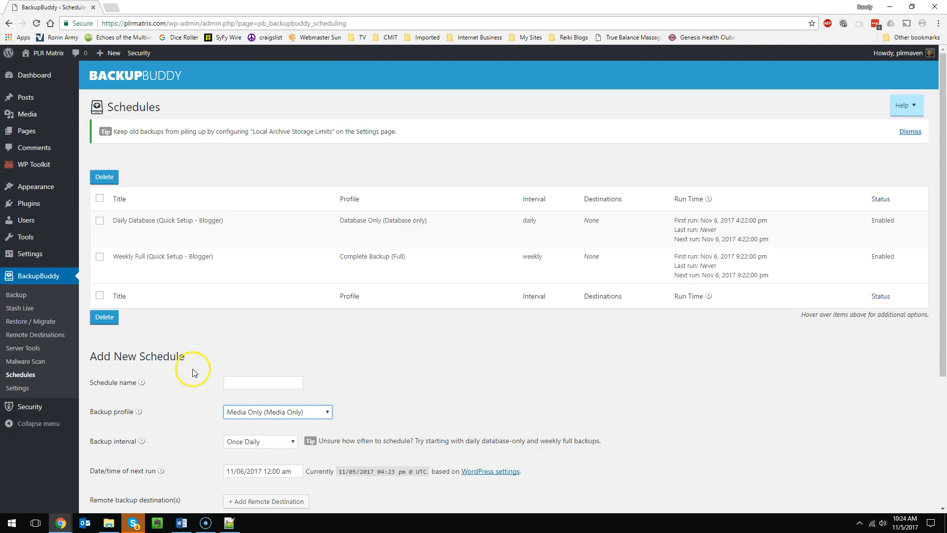
{"action": "scroll", "coordinate": [190, 367], "scroll_direction": "down", "scroll_amount": 4}
{"action": "scroll", "coordinate": [198, 350], "scroll_direction": "up", "scroll_amount": 4}
Review BackupBuddy's general settings, including the email notifications, local archive storage limits and database defaults
{"action": "left_click", "coordinate": [25, 388]}
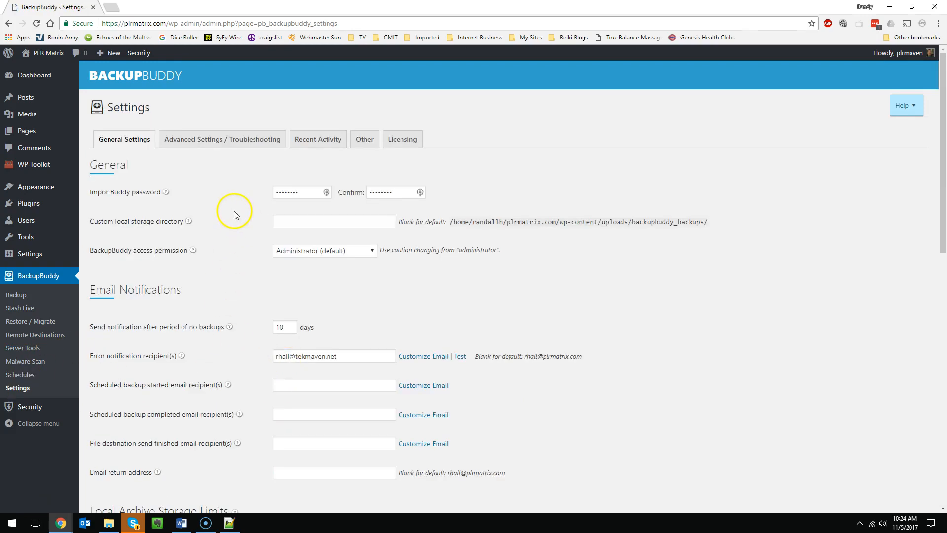
{"action": "scroll", "coordinate": [227, 222], "scroll_direction": "down", "scroll_amount": 4}
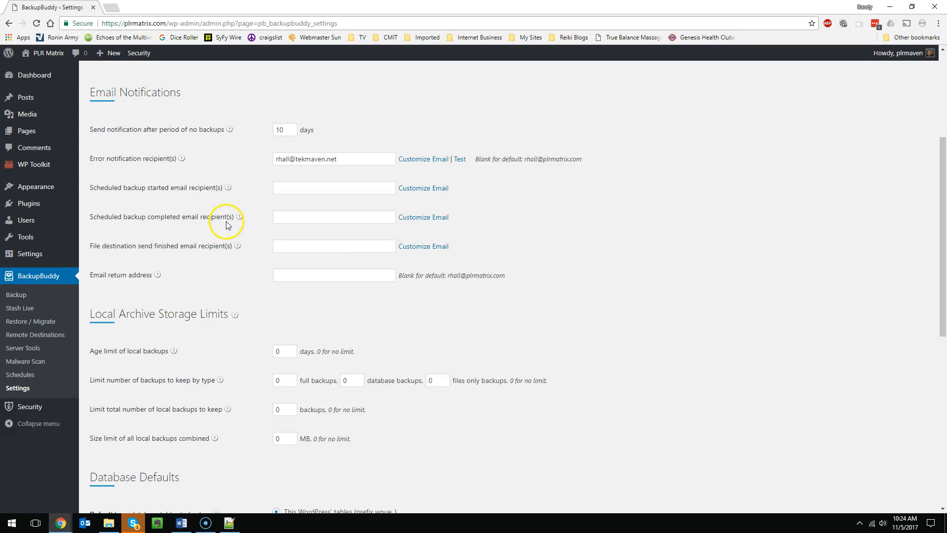
{"action": "scroll", "coordinate": [228, 226], "scroll_direction": "down", "scroll_amount": 4}
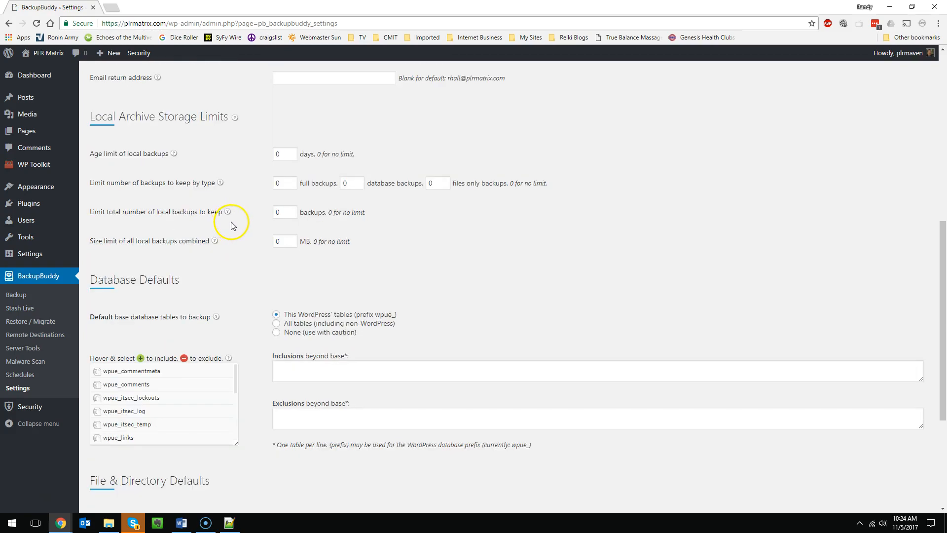
{"action": "scroll", "coordinate": [232, 225], "scroll_direction": "up", "scroll_amount": 8}
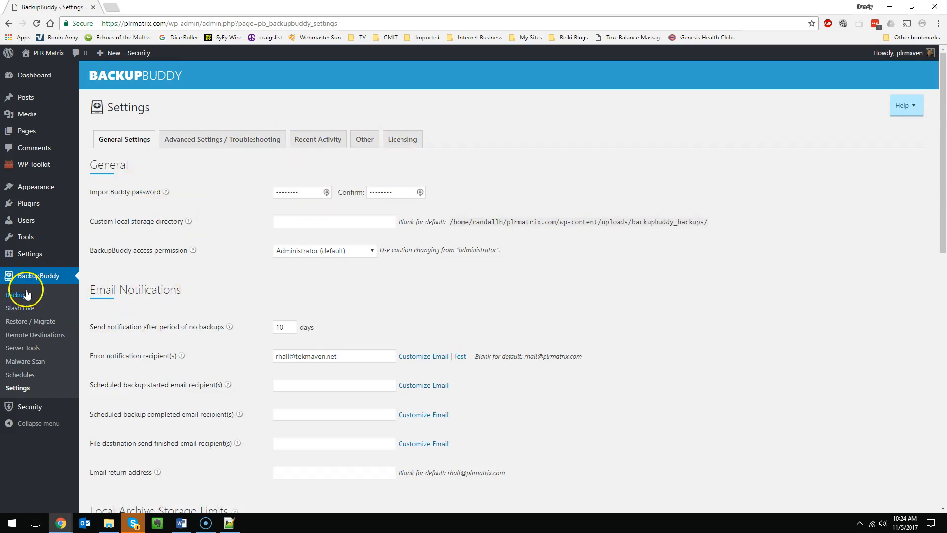
Examine the general settings from the ImportBuddy password and access permission through the database table and excluded file and directory defaults
{"action": "scroll", "coordinate": [237, 276], "scroll_direction": "down", "scroll_amount": 3}
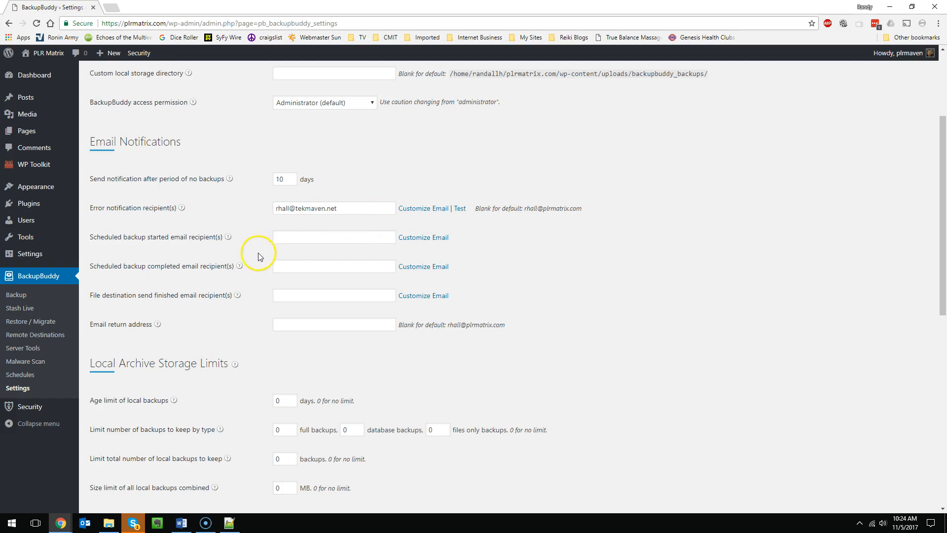
{"action": "scroll", "coordinate": [259, 254], "scroll_direction": "down", "scroll_amount": 8}
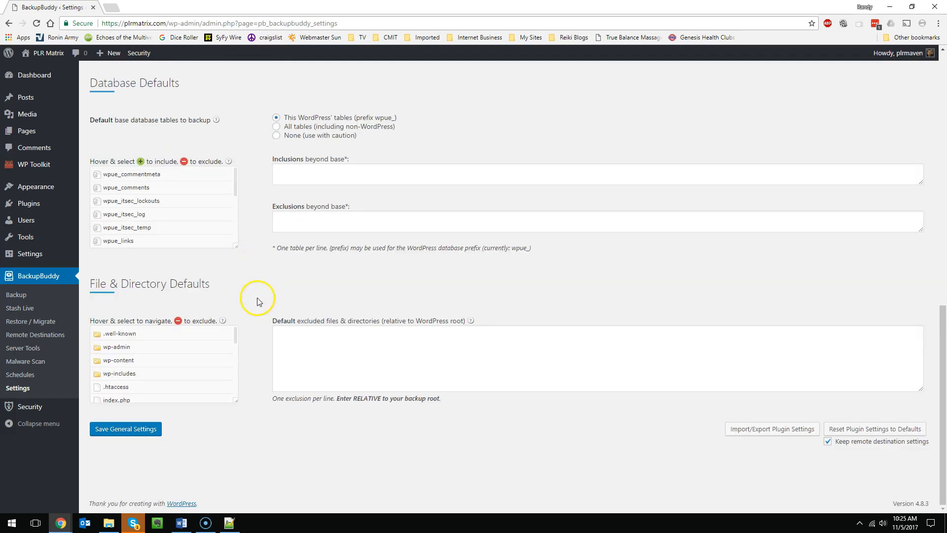
{"action": "scroll", "coordinate": [256, 301], "scroll_direction": "up", "scroll_amount": 10}
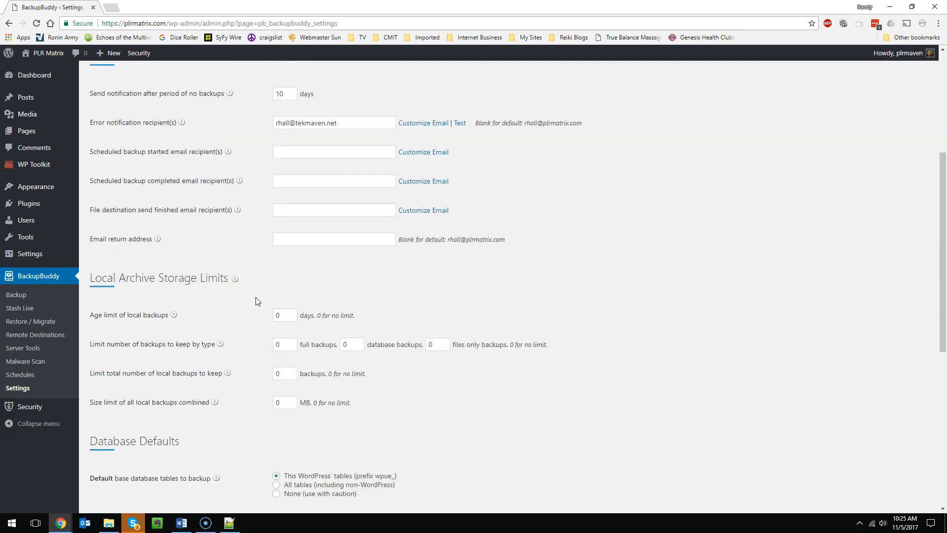
{"action": "left_click", "coordinate": [241, 261]}
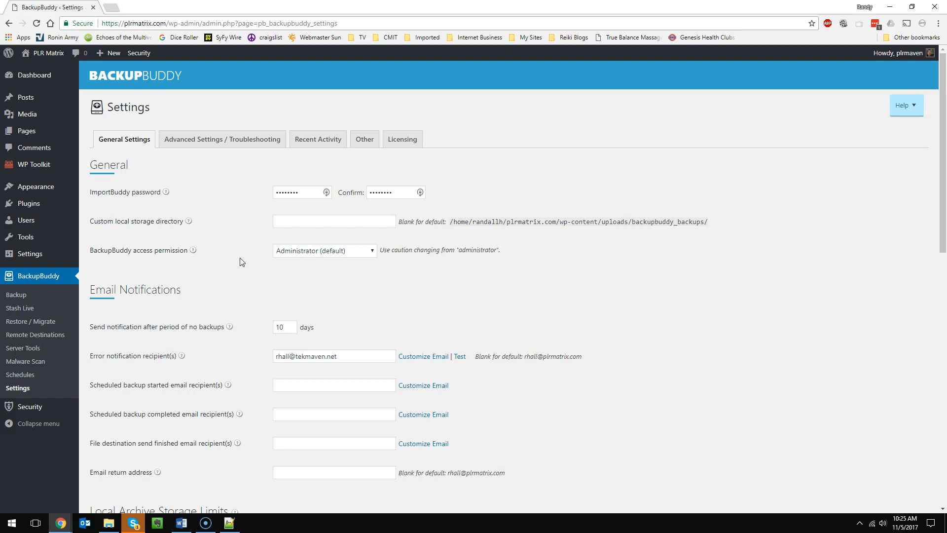
{"action": "left_click", "coordinate": [247, 200]}
{"action": "scroll", "coordinate": [207, 254], "scroll_direction": "down", "scroll_amount": 10}
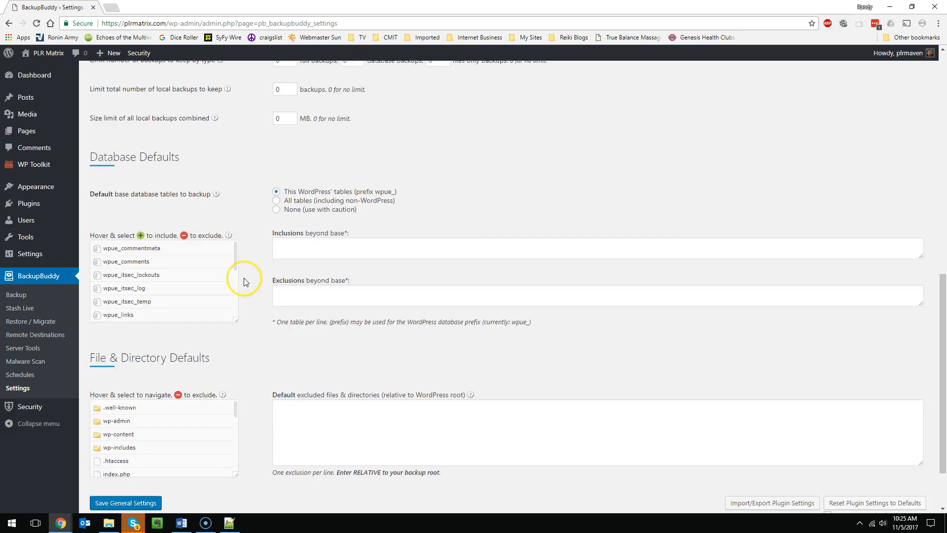
{"action": "scroll", "coordinate": [244, 281], "scroll_direction": "up", "scroll_amount": 10}
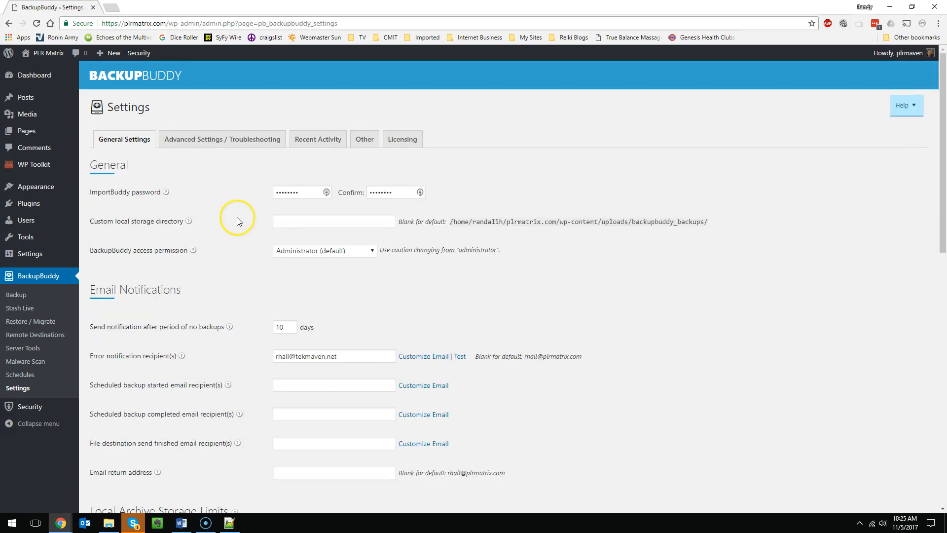